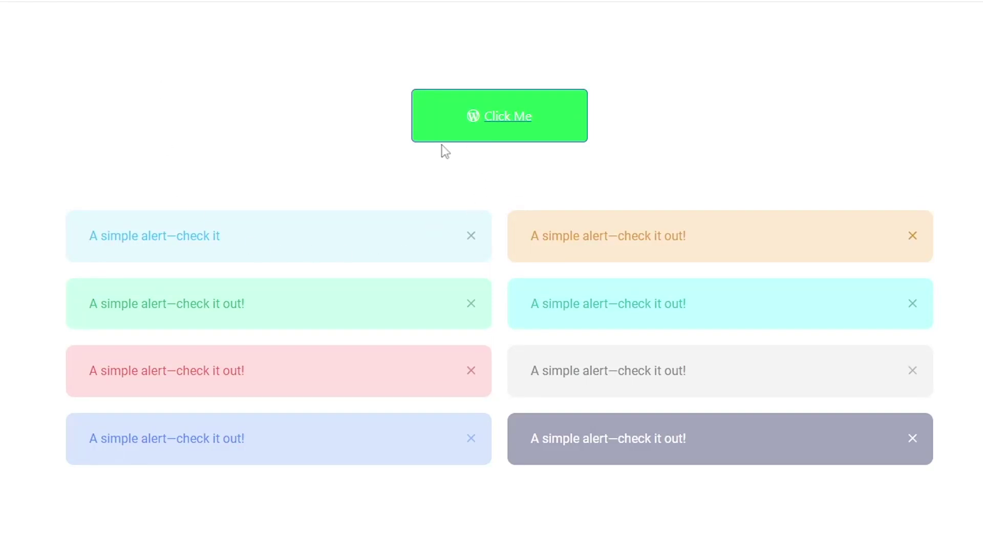
click(496, 134)
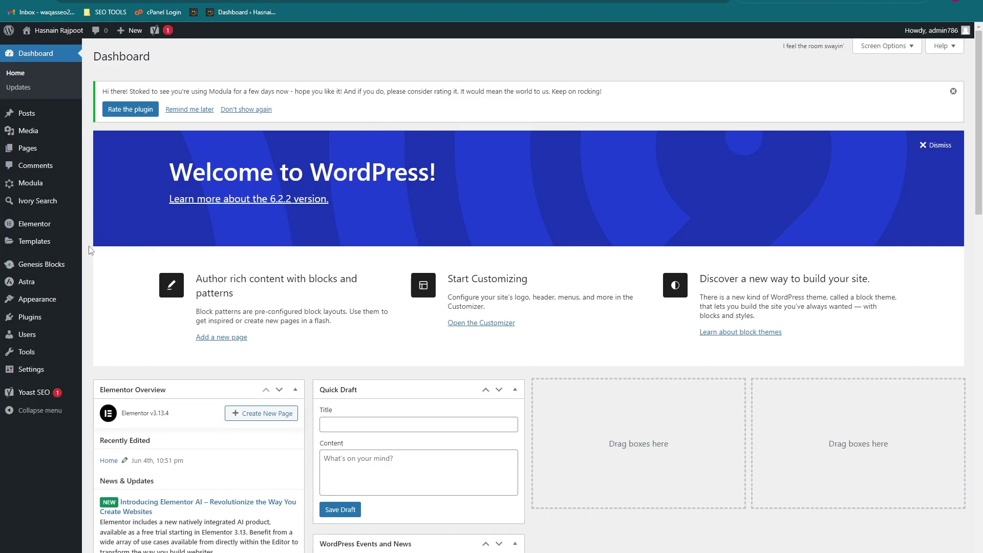
- Search the plugin directory for "exclusive addon elementor" and install Exclusive Addons for Elementor
mouse_move(59, 244)
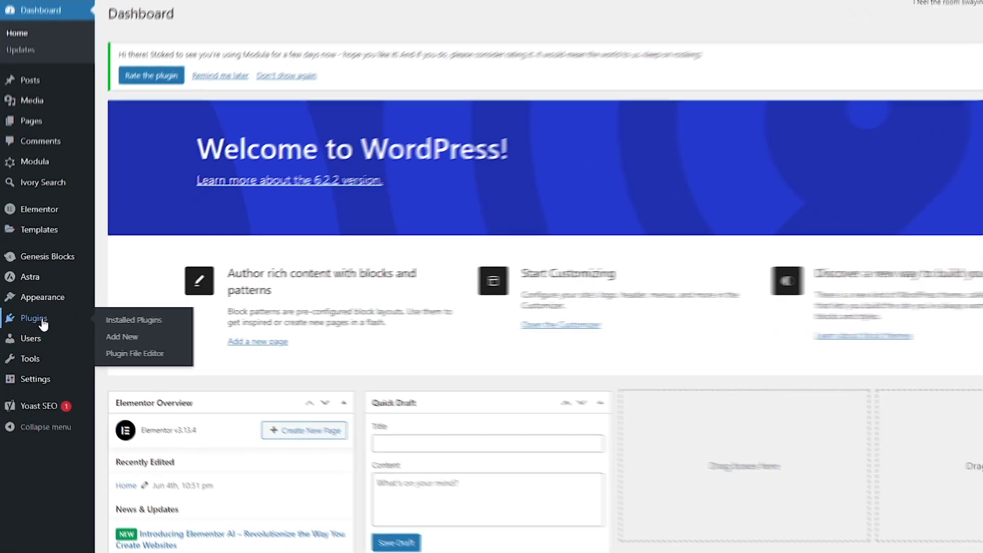
click(38, 320)
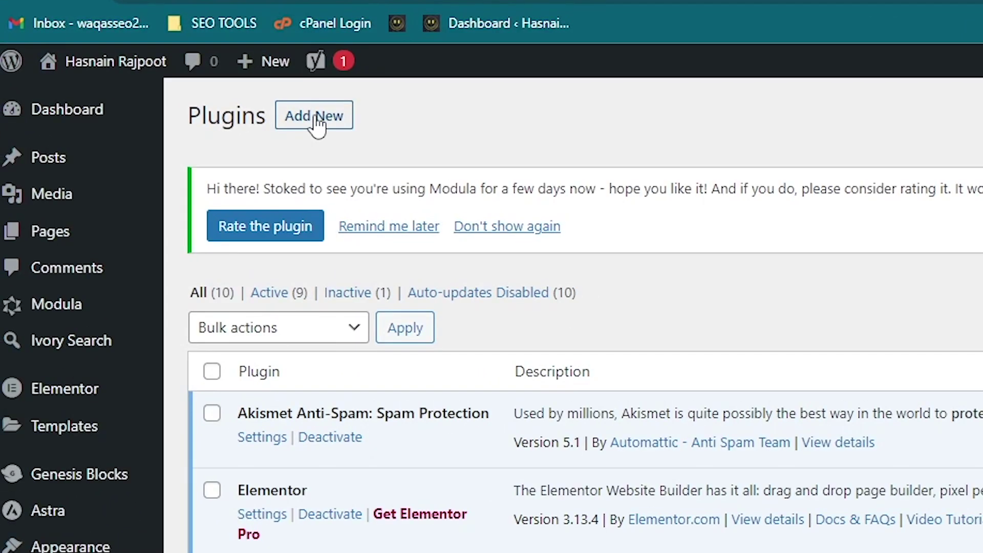
click(317, 118)
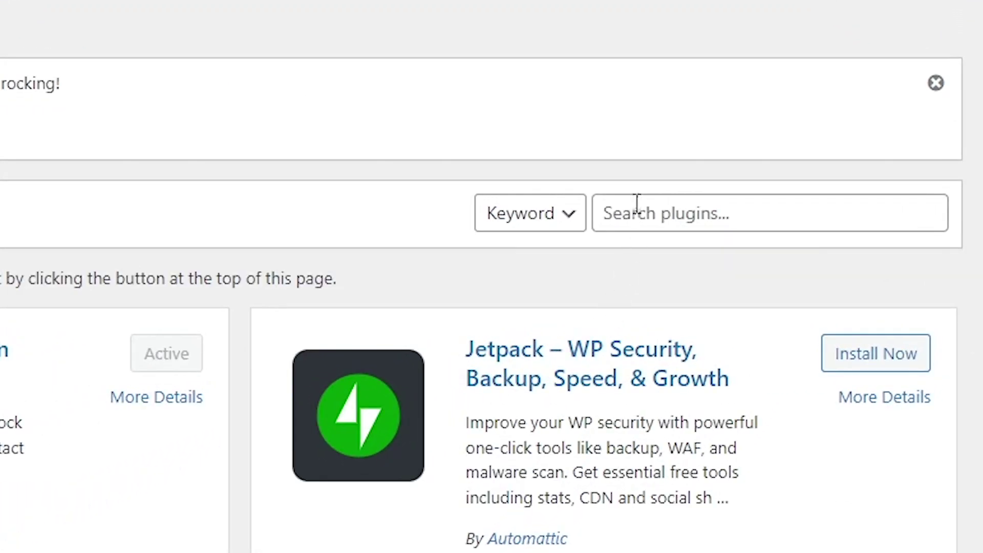
click(654, 218)
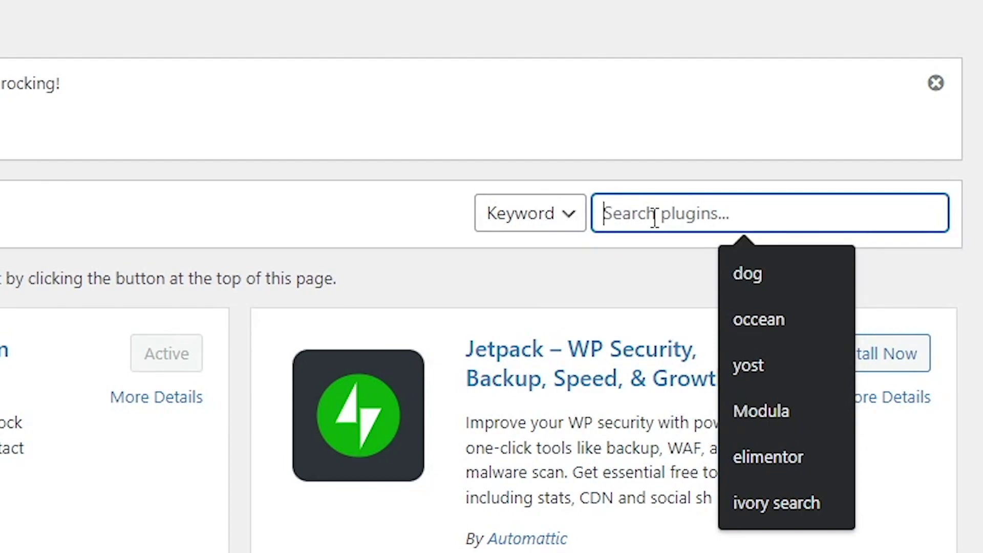
text(exclusiv)
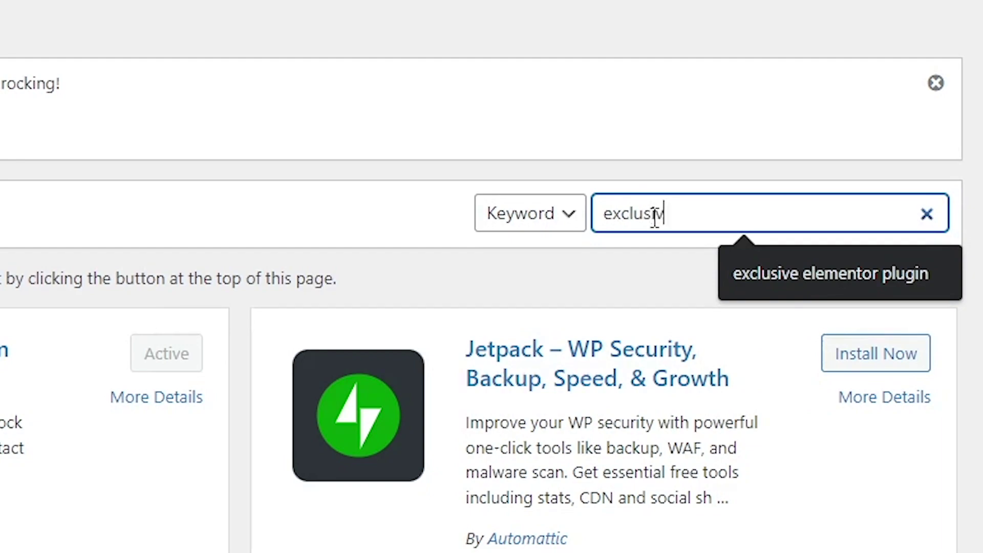
text(e addon)
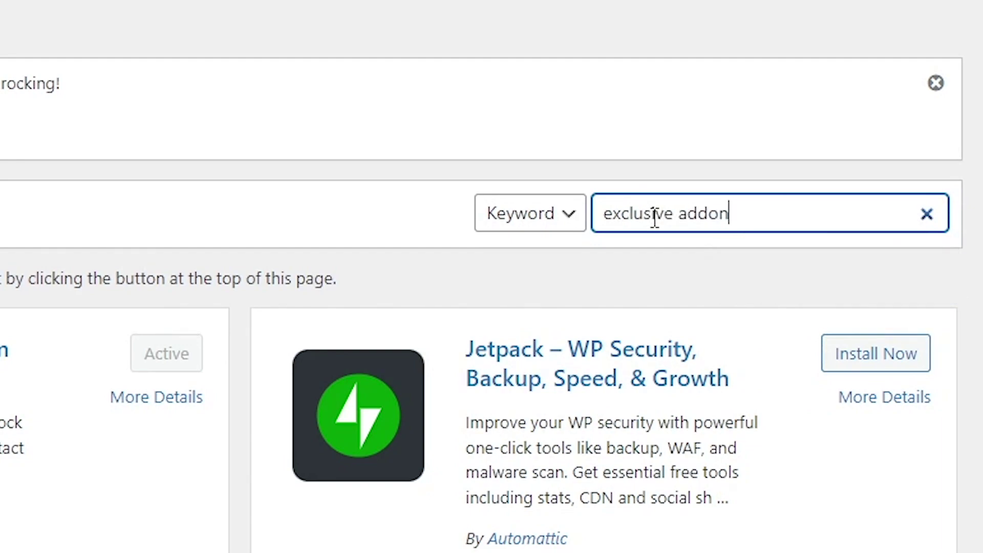
text( elementor)
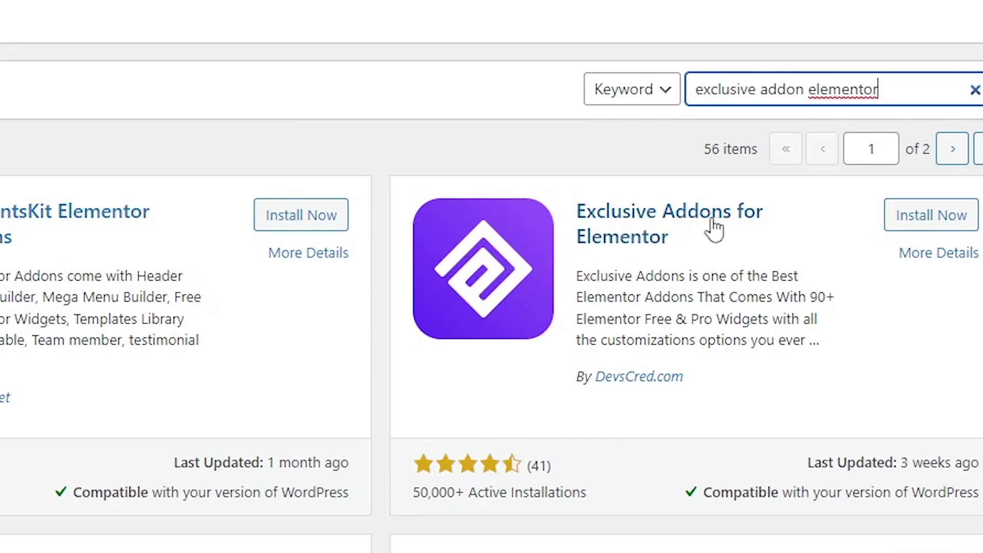
click(929, 220)
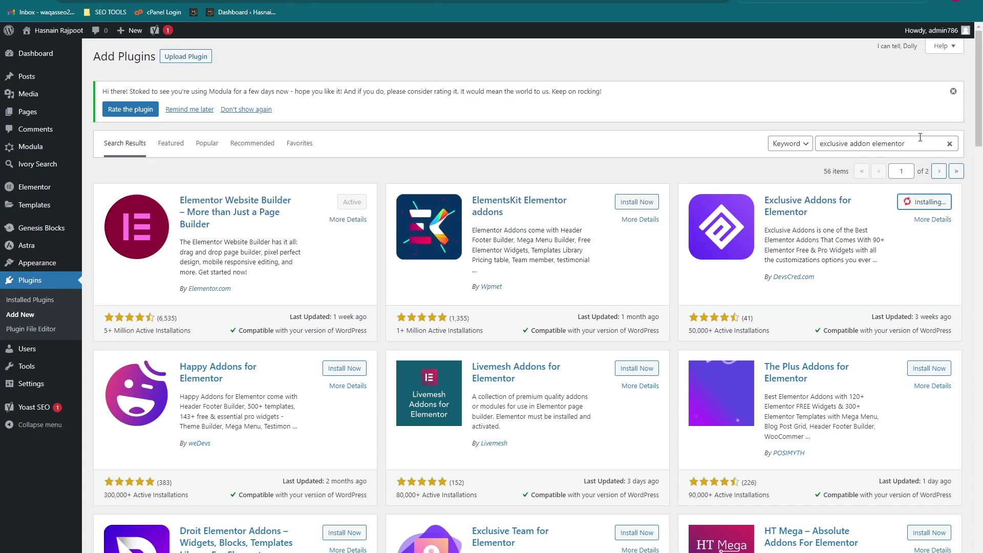
- Search the plugin directory for "AE templates" and install the AnyWhere Elementor plugin
drag(922, 143, 604, 134)
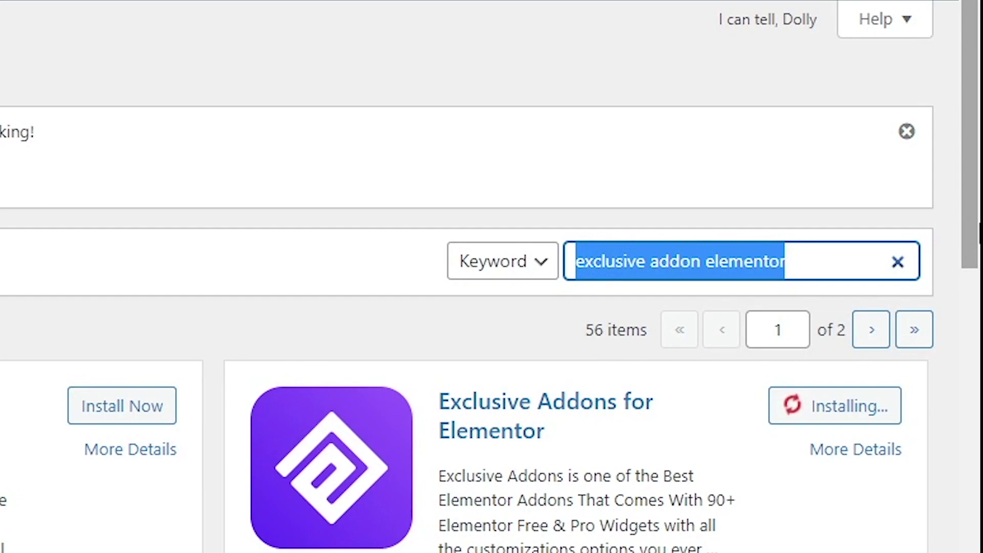
text(AE)
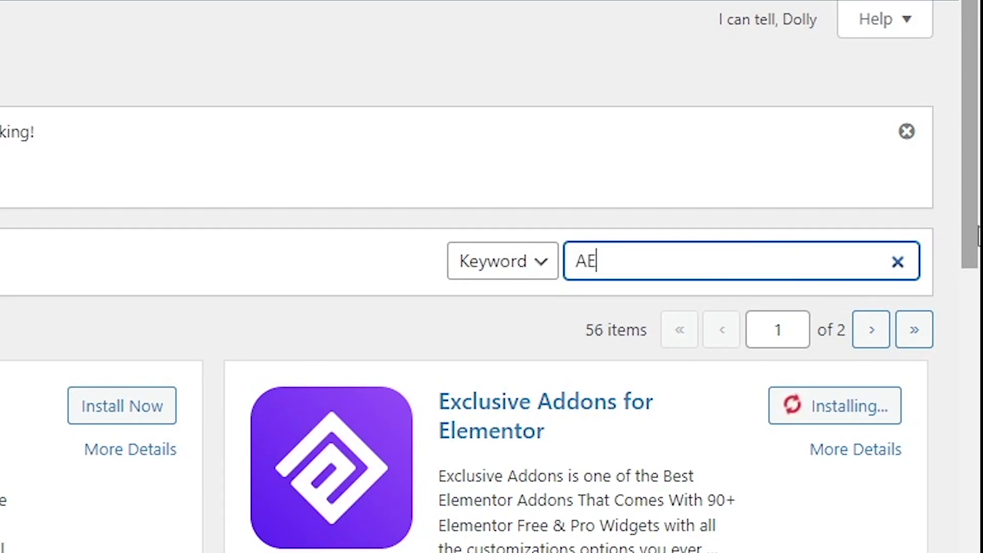
text( templates)
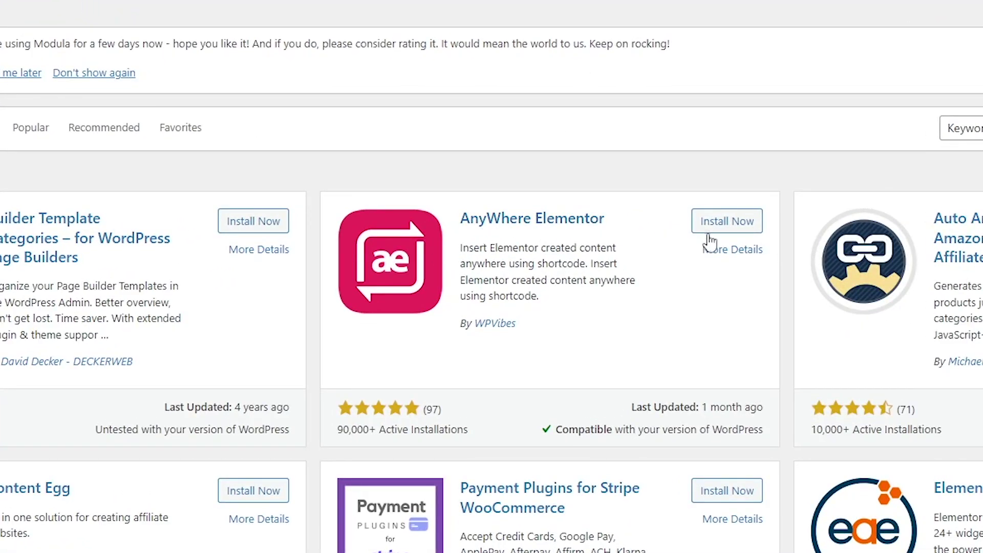
click(729, 231)
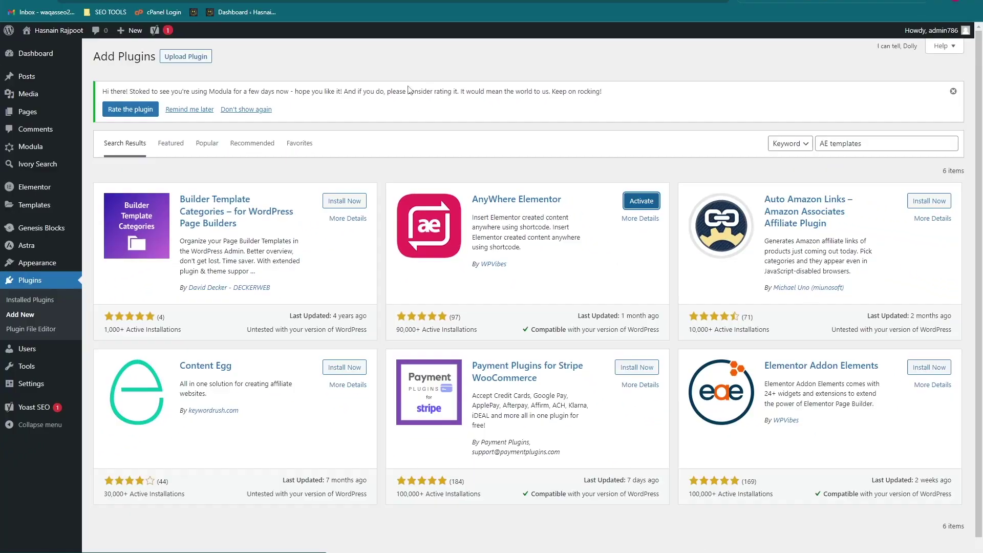
- Activate the newly installed AnyWhere Elementor and Exclusive Addons Elementor plugins
click(641, 200)
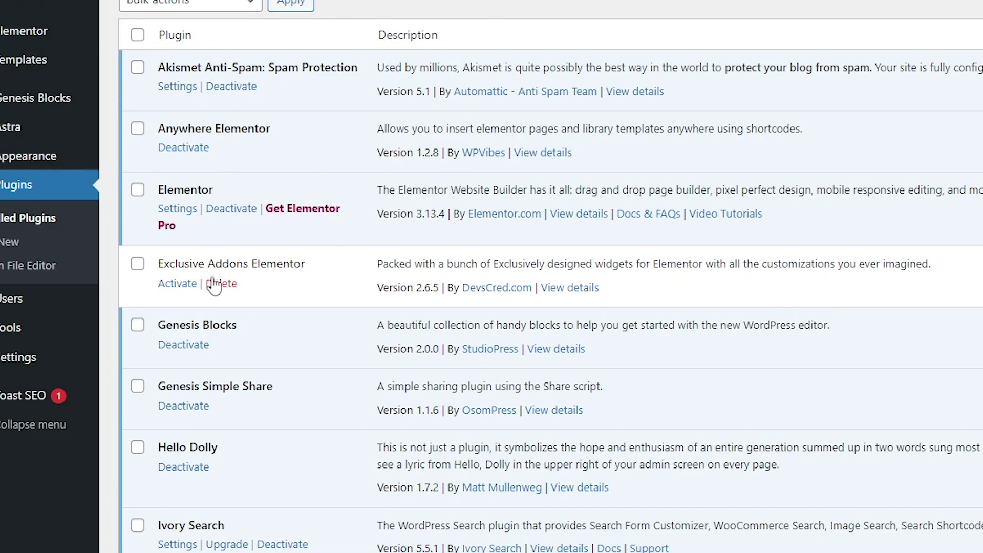
click(175, 285)
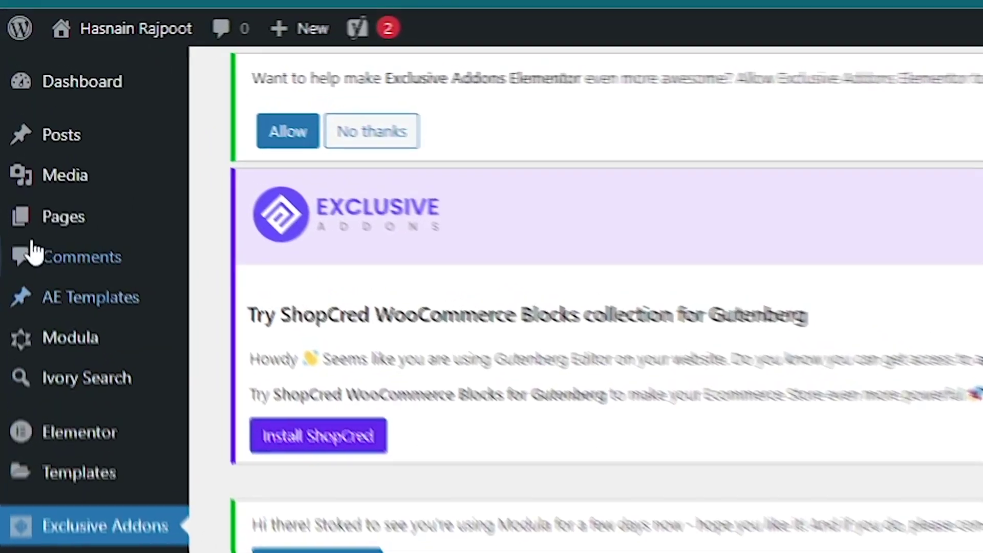
- Create a new page titled "Demo" and publish it
mouse_move(23, 114)
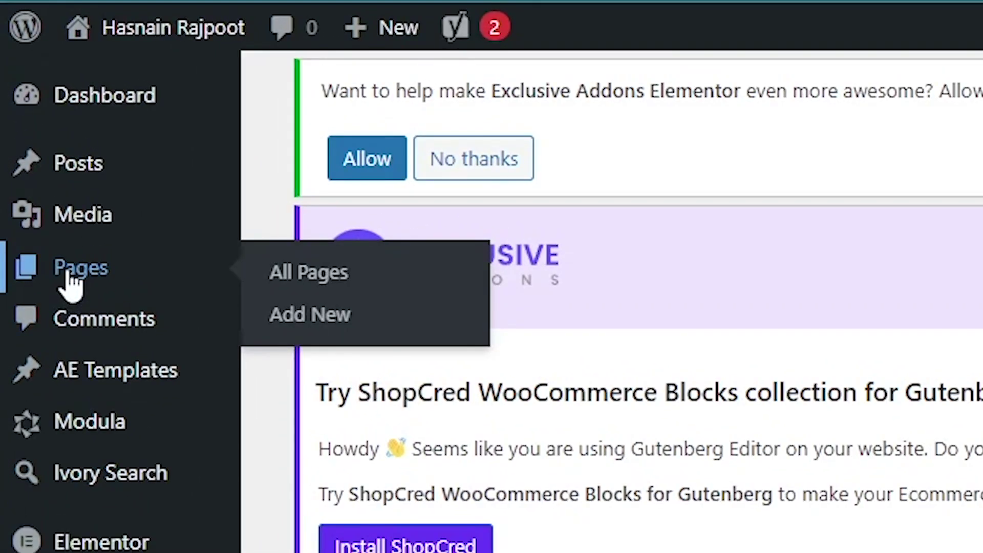
click(302, 328)
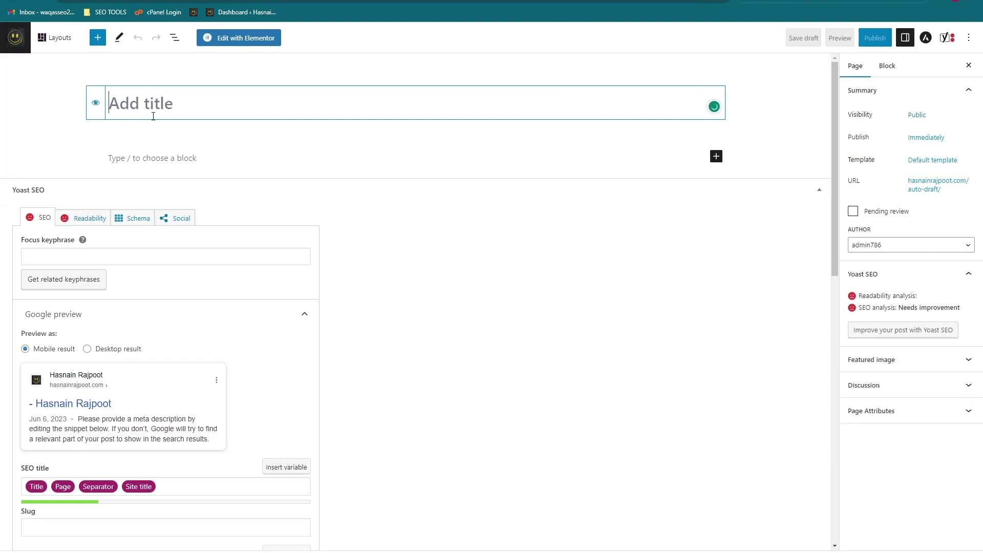
text(Demo)
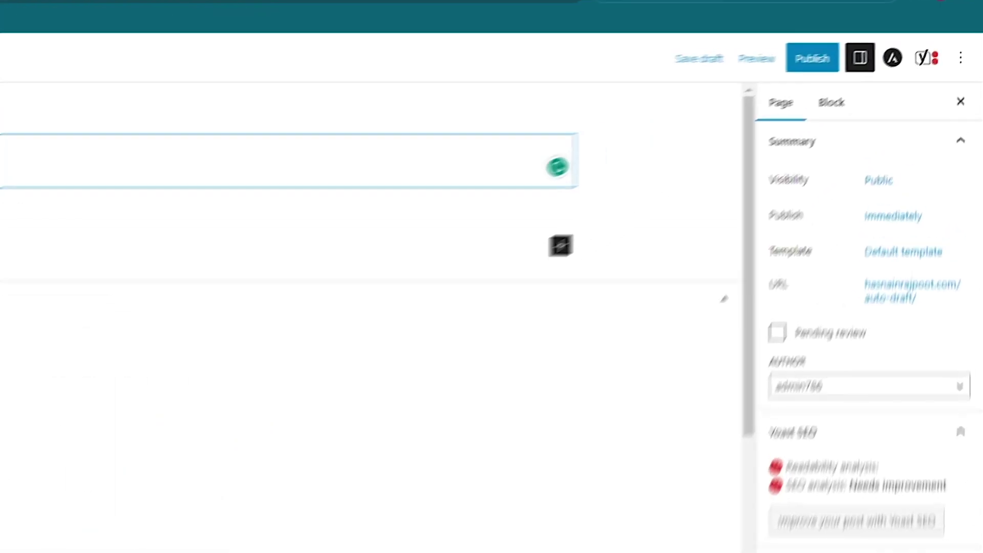
click(720, 87)
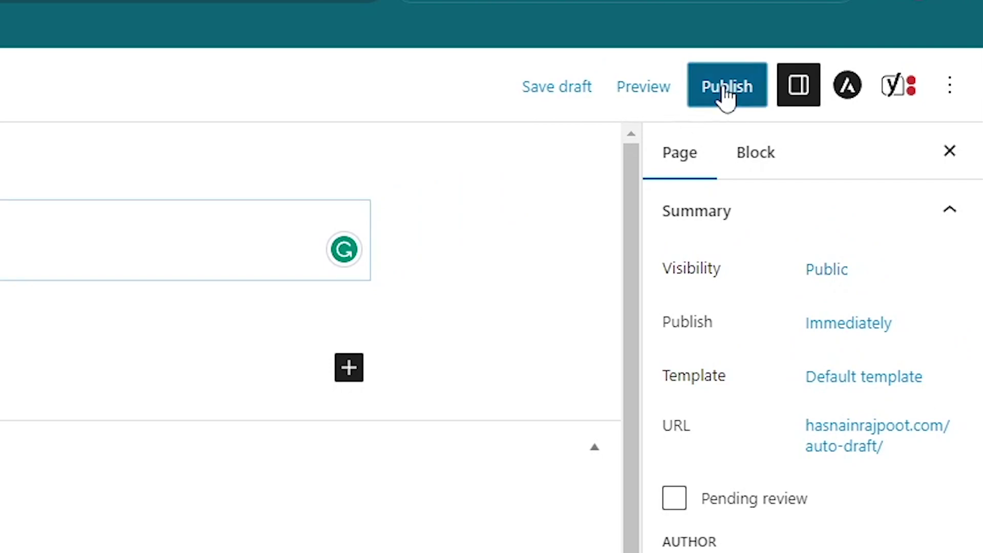
click(723, 85)
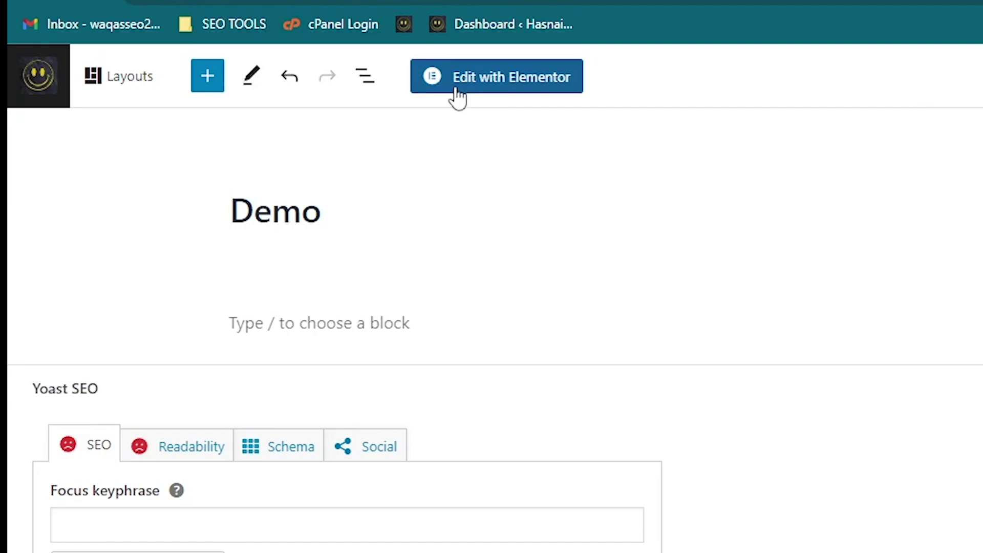
- Edit the Demo page with Elementor and insert the Alert 5 block from the Exclusive Addons template library
click(499, 85)
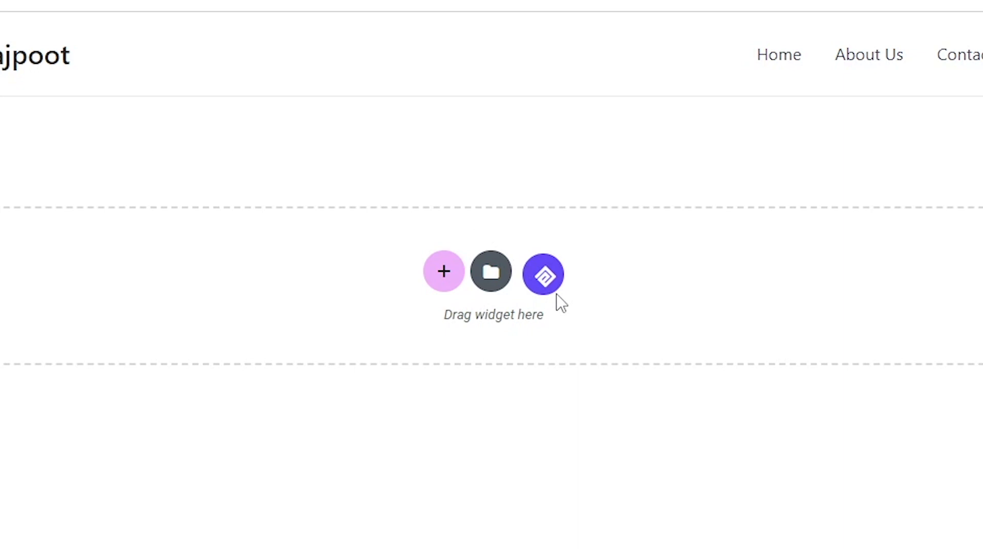
click(547, 282)
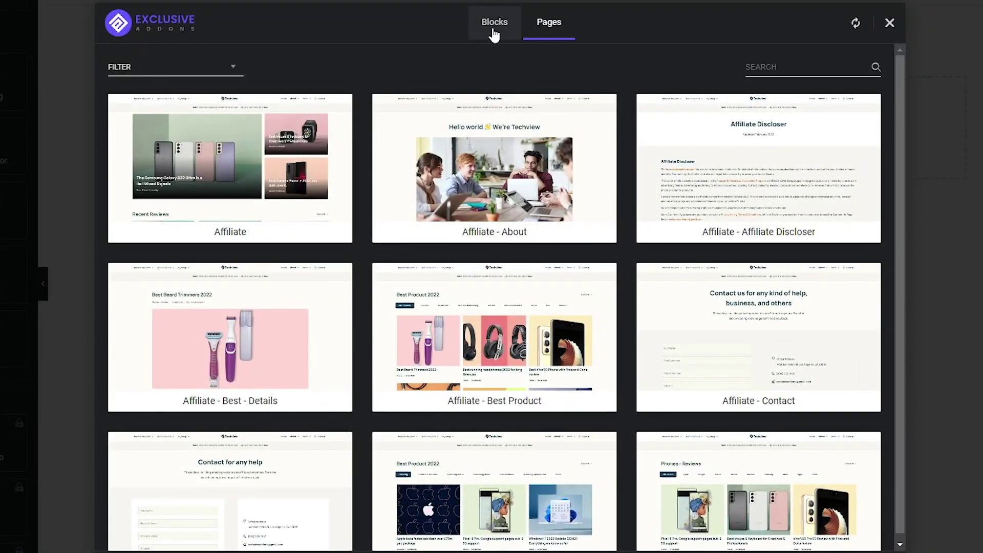
click(494, 33)
mouse_move(478, 336)
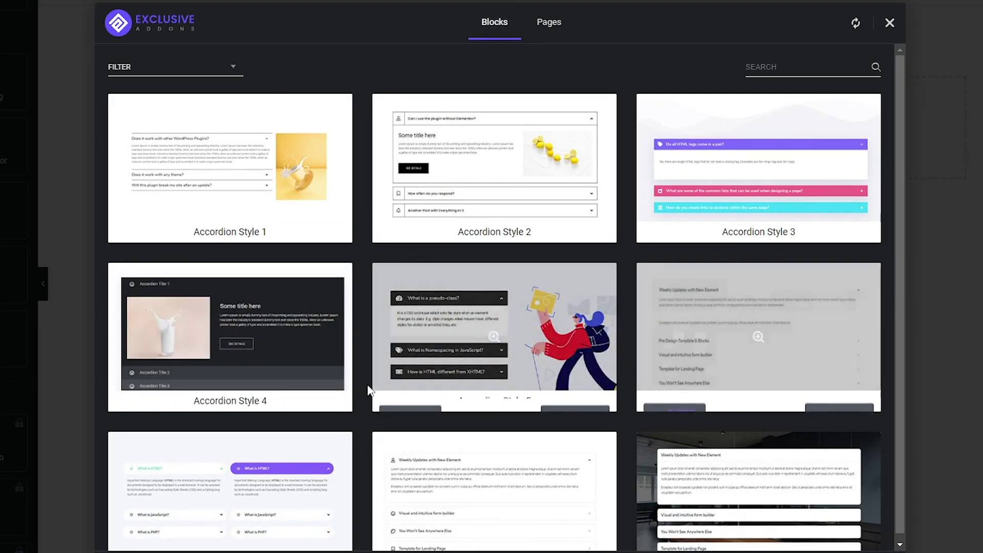
scroll(724, 343, down, 4)
scroll(724, 343, up, 4)
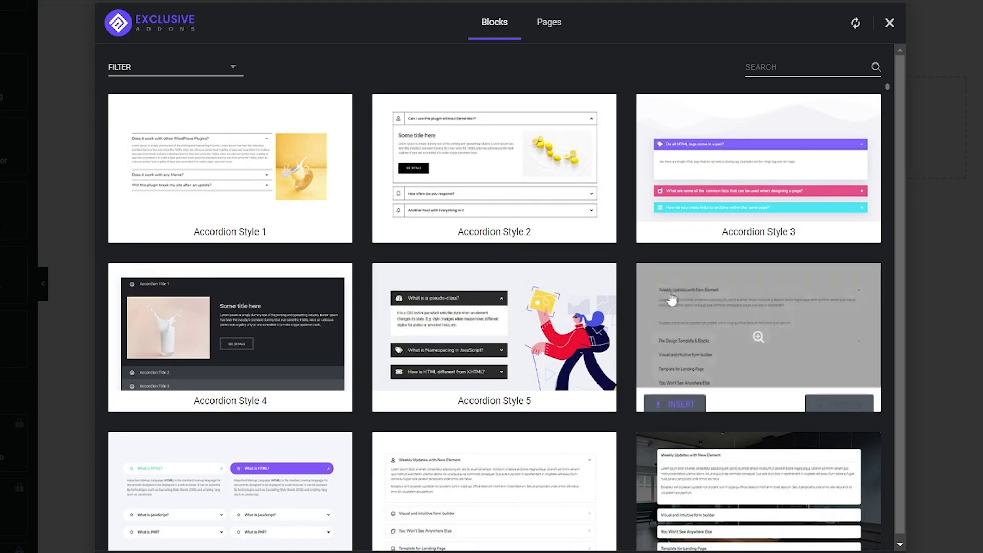
mouse_move(421, 330)
mouse_move(441, 211)
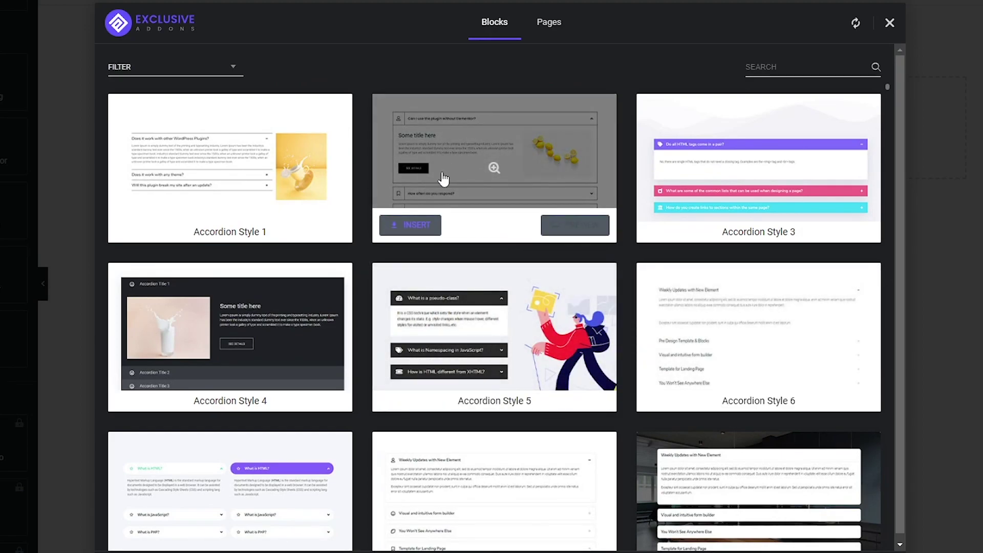
scroll(439, 287, down, 15)
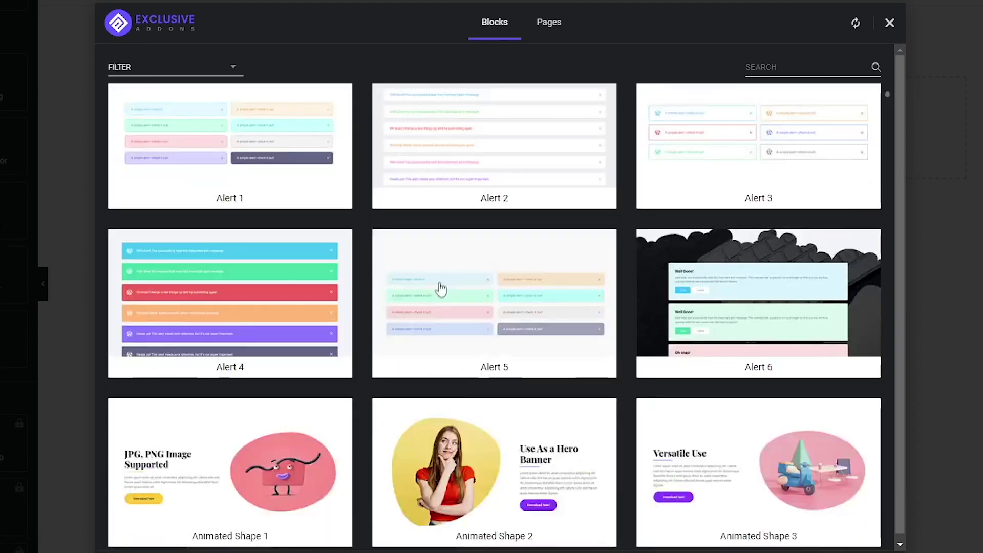
scroll(456, 279, up, 8)
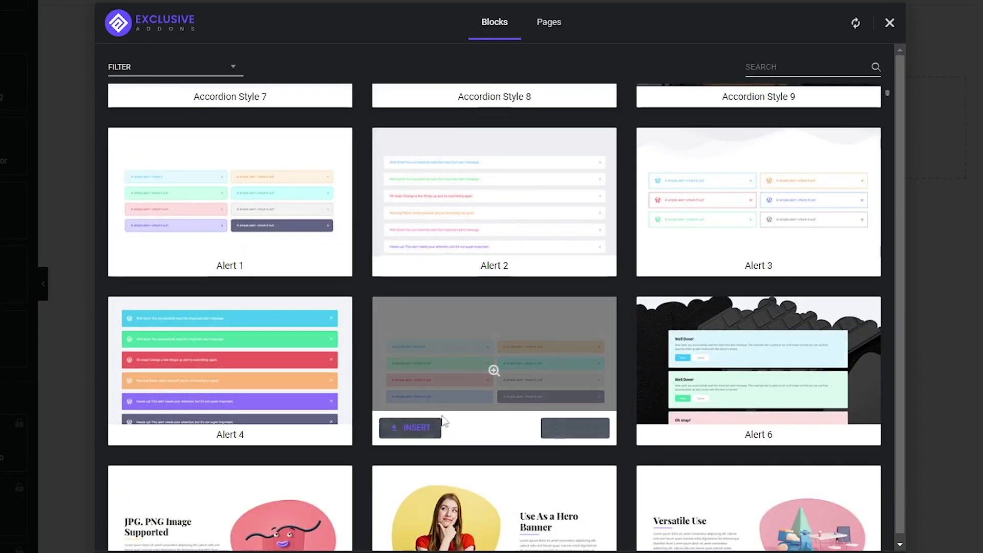
click(410, 435)
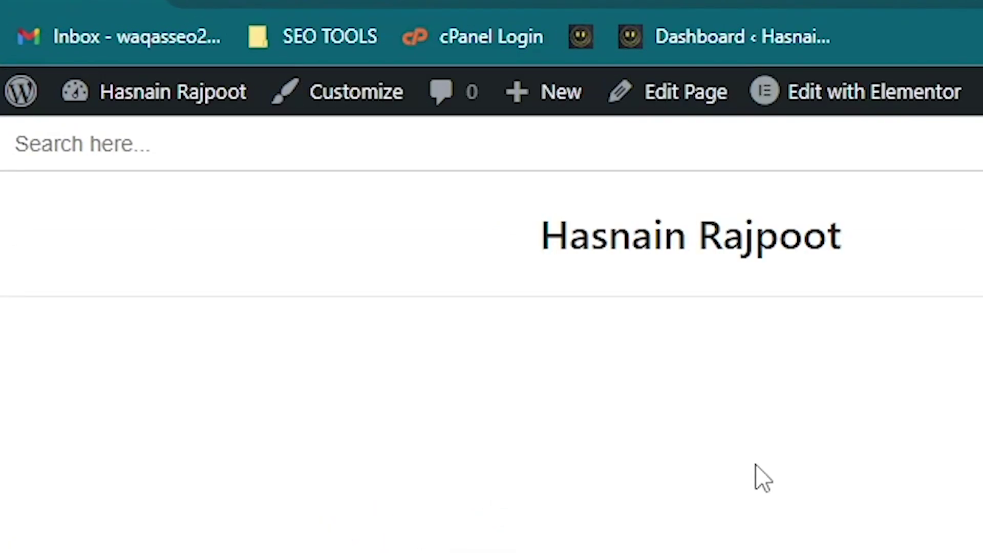
- Create a new AE template titled "POP UP" and publish it
mouse_move(17, 92)
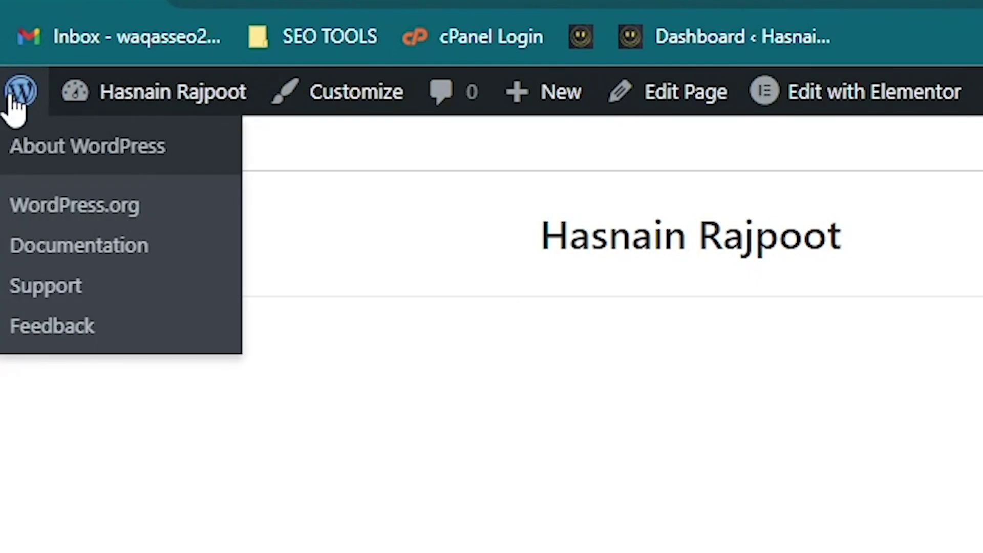
click(15, 93)
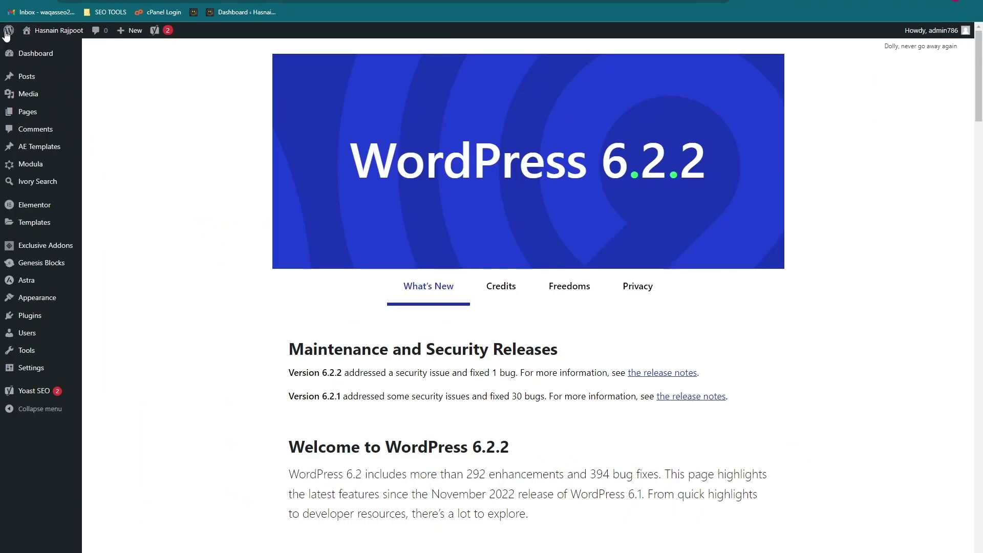
mouse_move(19, 55)
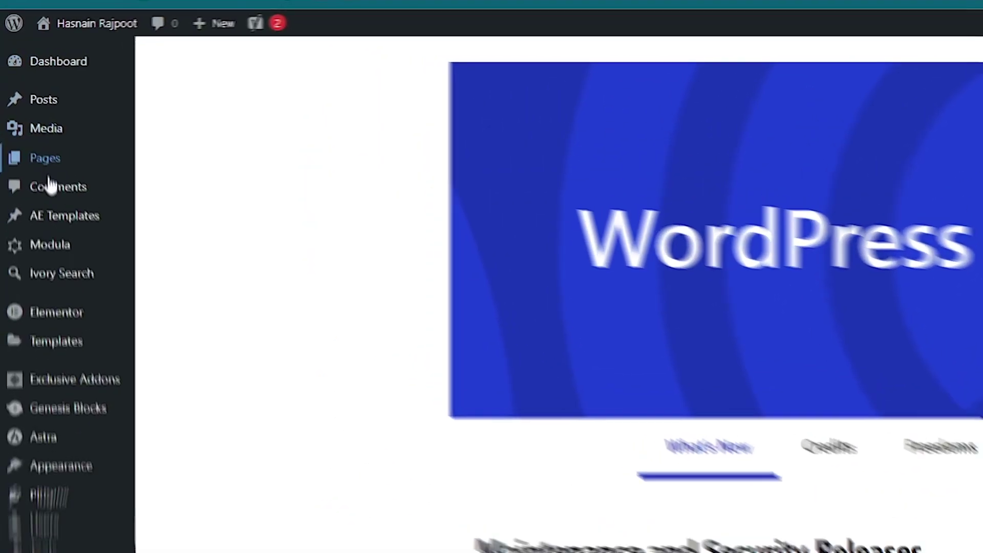
mouse_move(30, 148)
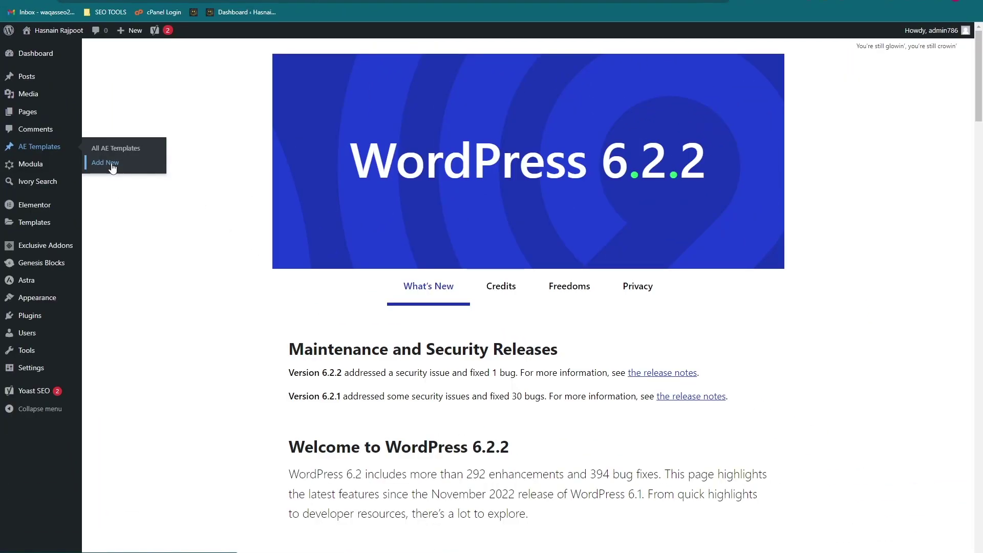
click(247, 314)
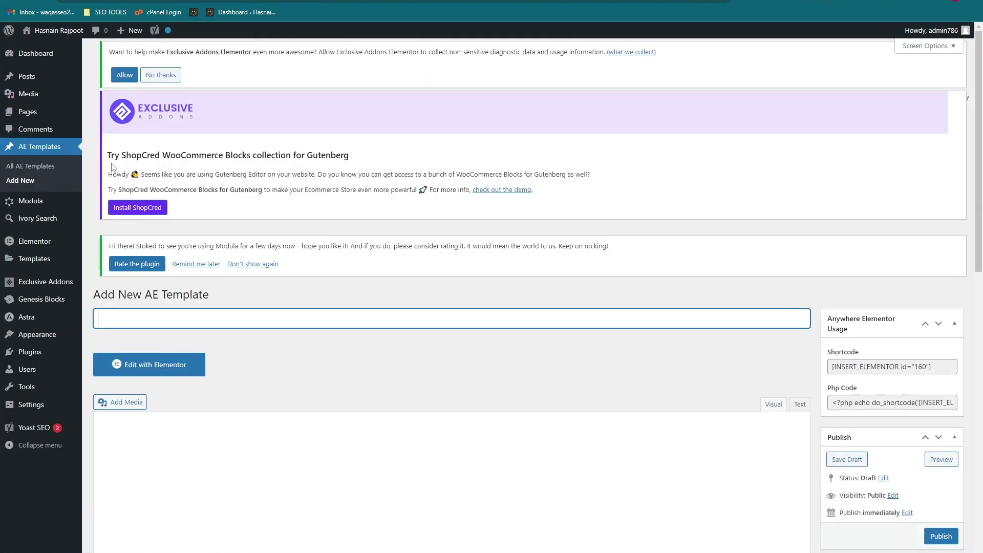
scroll(165, 333, down, 2)
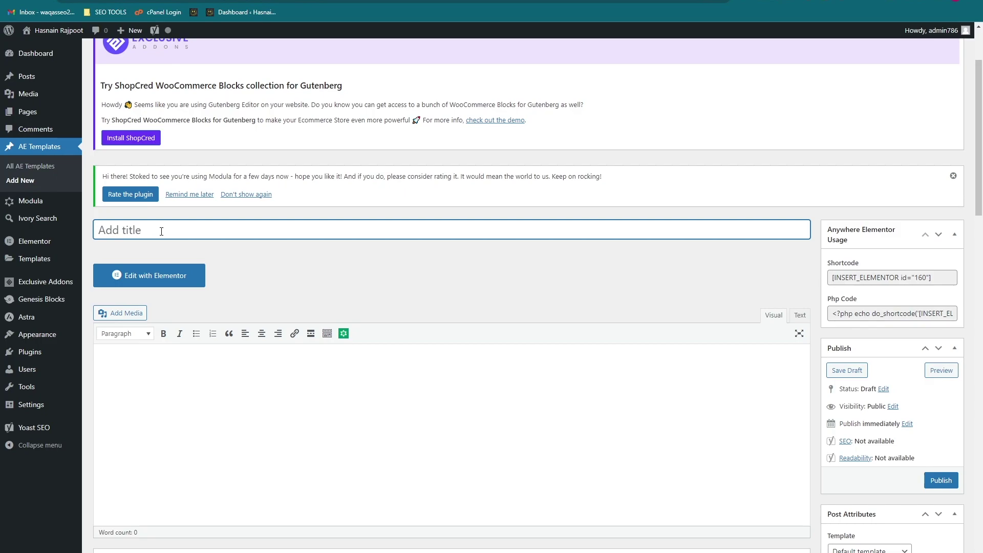
text(POP UP)
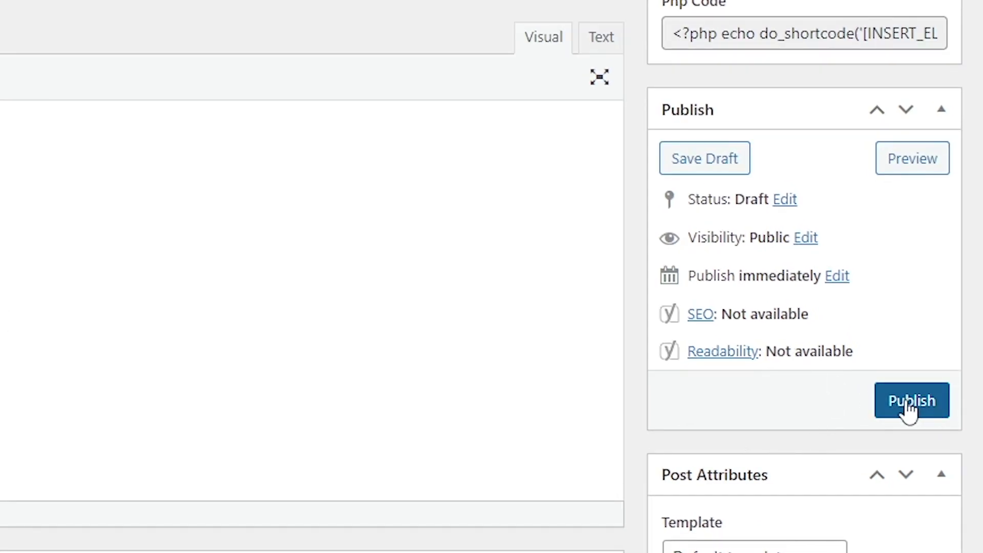
click(910, 407)
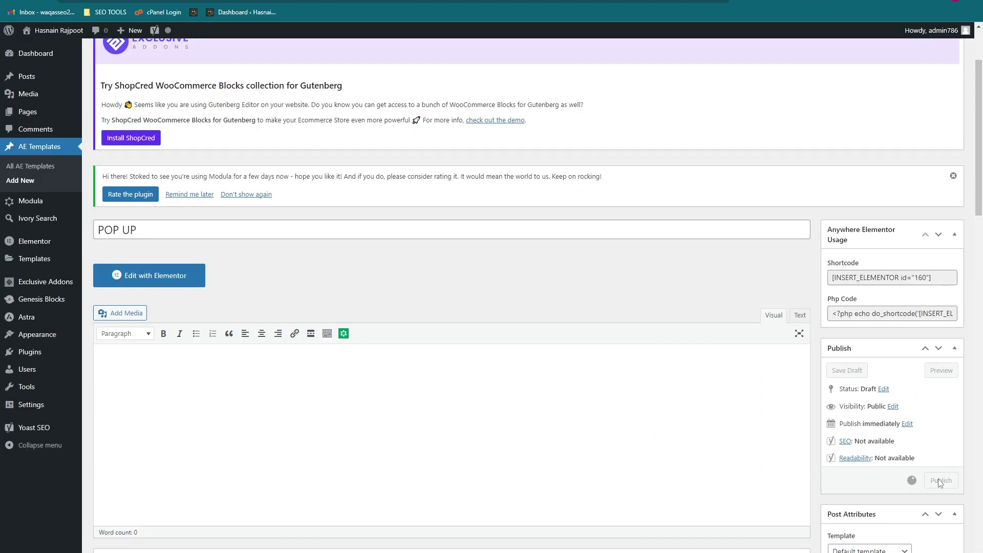
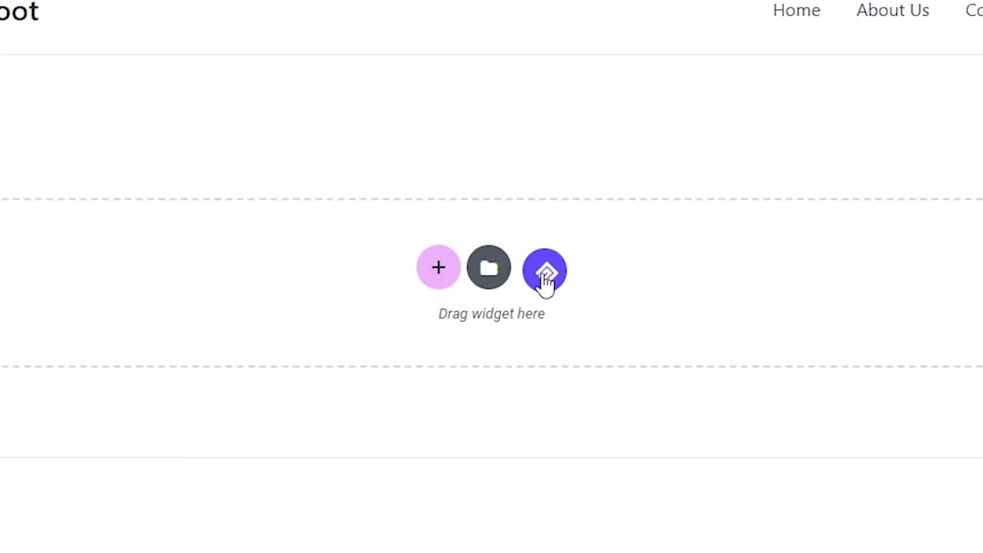
- Insert the Button 12 block from the Exclusive Addons template library into the POP UP template
click(543, 276)
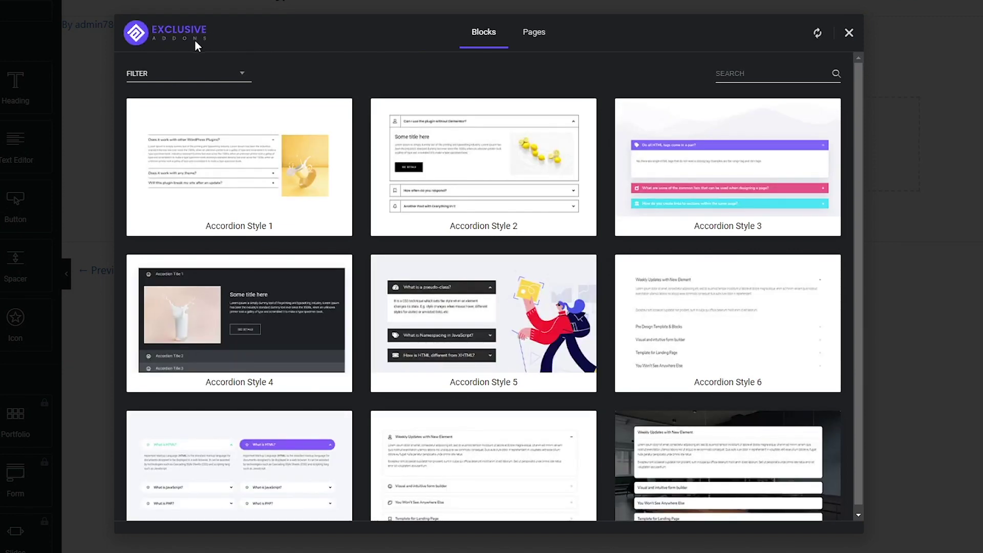
scroll(482, 310, down, 5)
scroll(481, 310, down, 10)
mouse_move(483, 291)
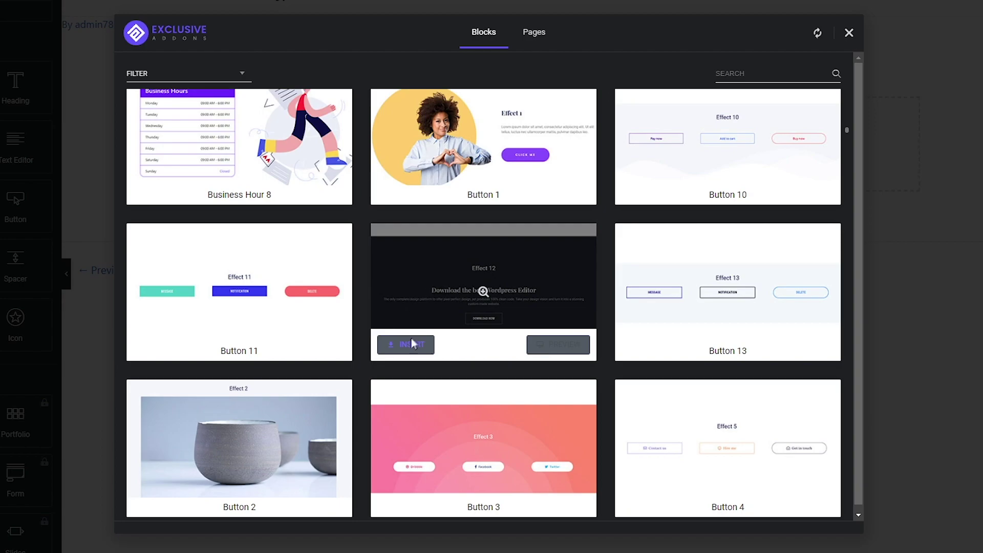
click(400, 344)
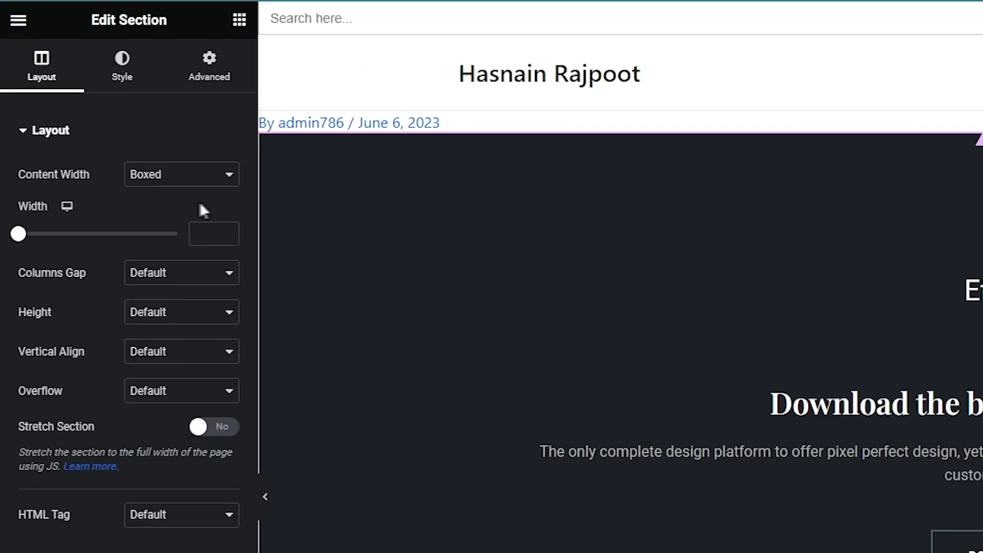
- Set the section's height to Min Height with a minimum height of 0 px
click(177, 318)
click(154, 361)
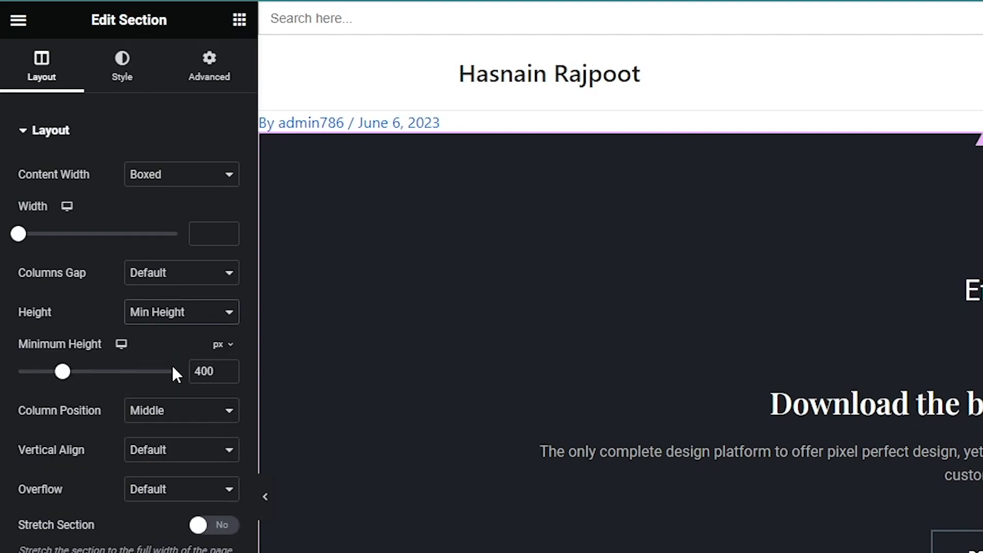
drag(62, 377, 15, 379)
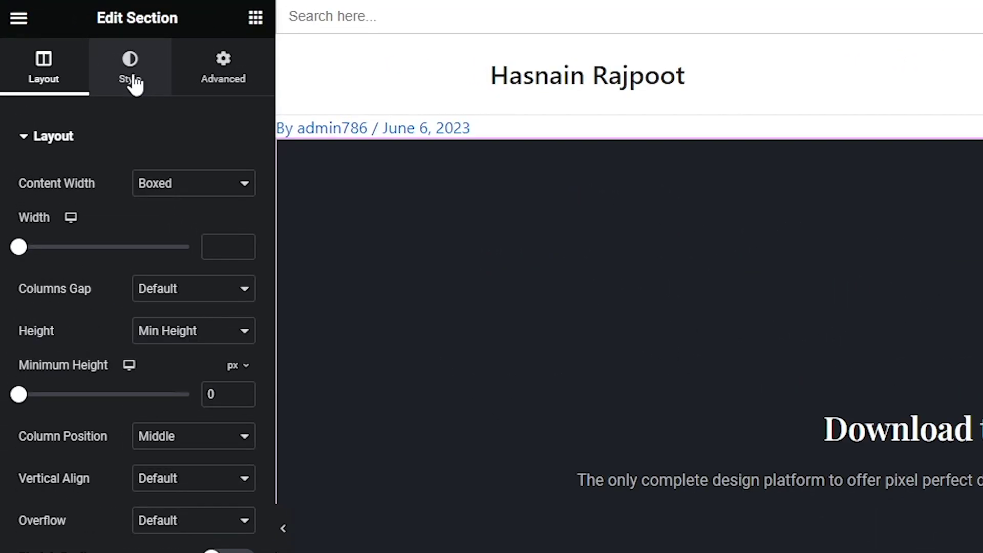
- Set the section's padding to 50 px at top and bottom and 100 px at right and left
click(209, 72)
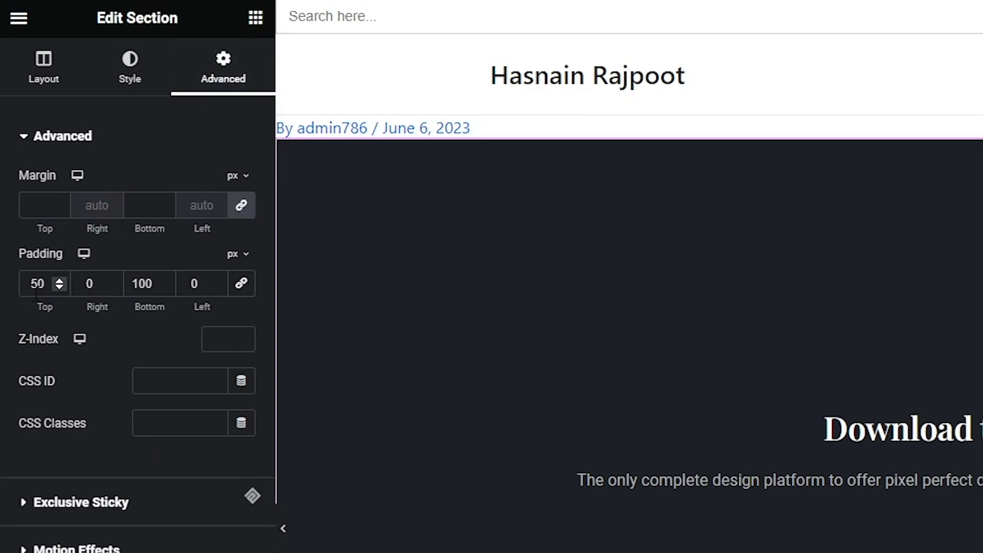
double_click(41, 284)
text(50)
double_click(142, 283)
text(50)
double_click(77, 286)
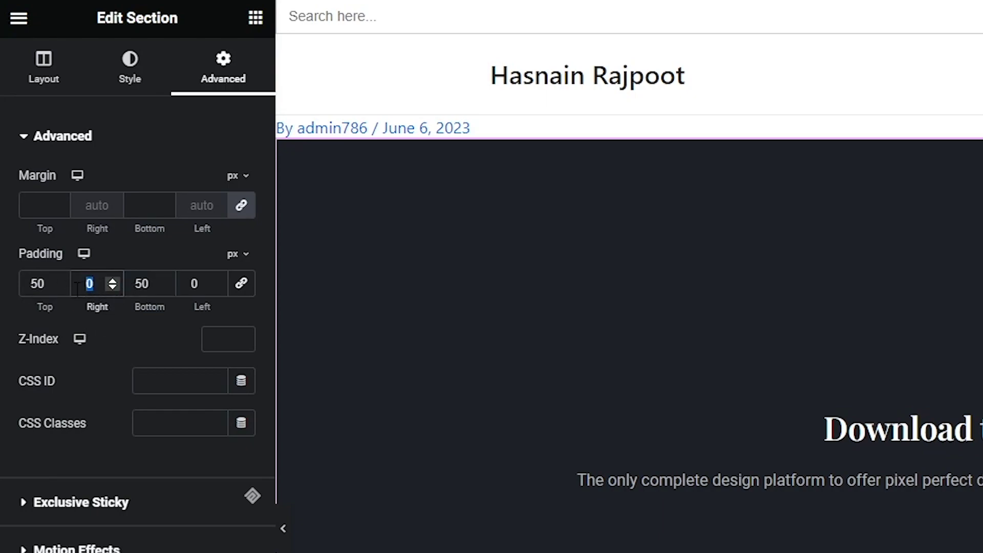
text(100)
double_click(194, 284)
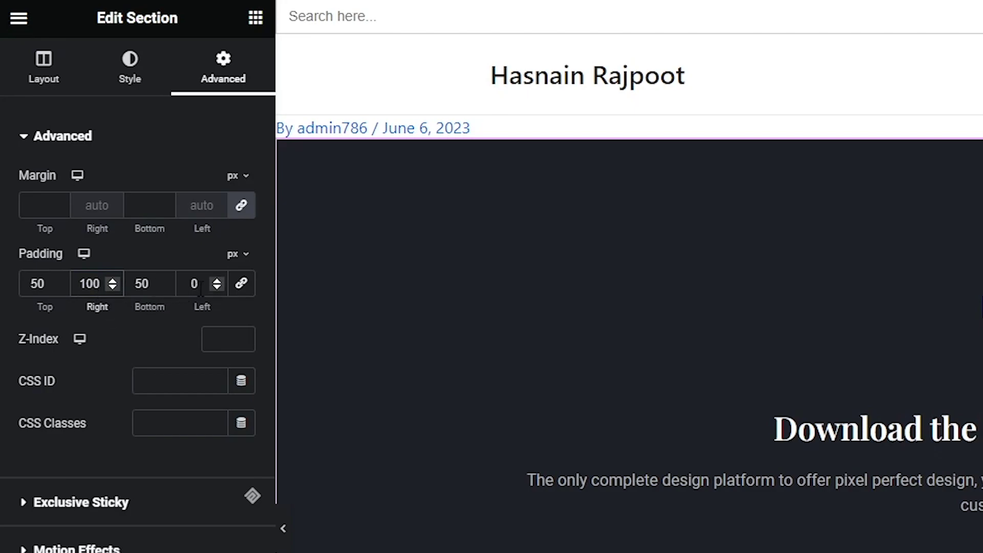
text(100)
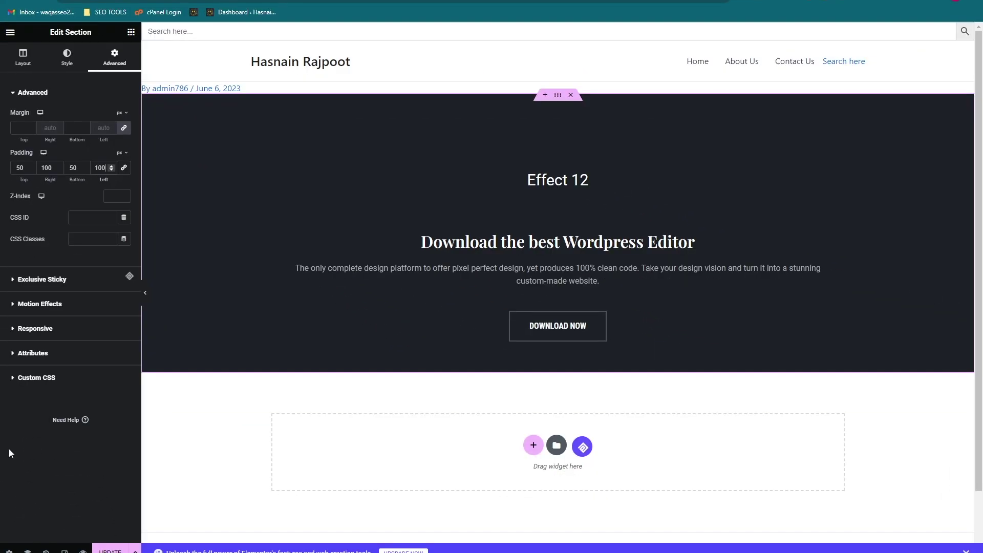
- Save the updated POP UP template and preview it
click(7, 446)
click(601, 221)
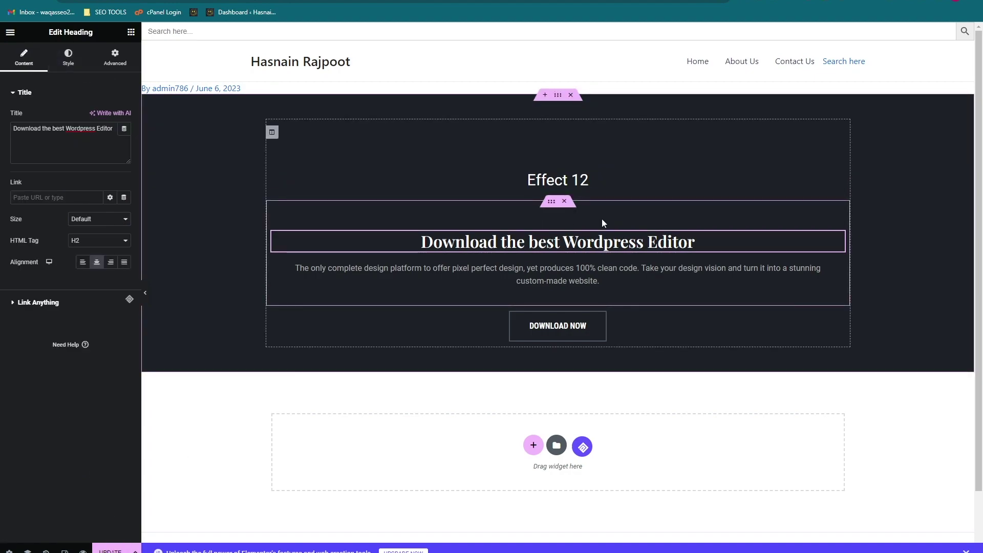
click(576, 180)
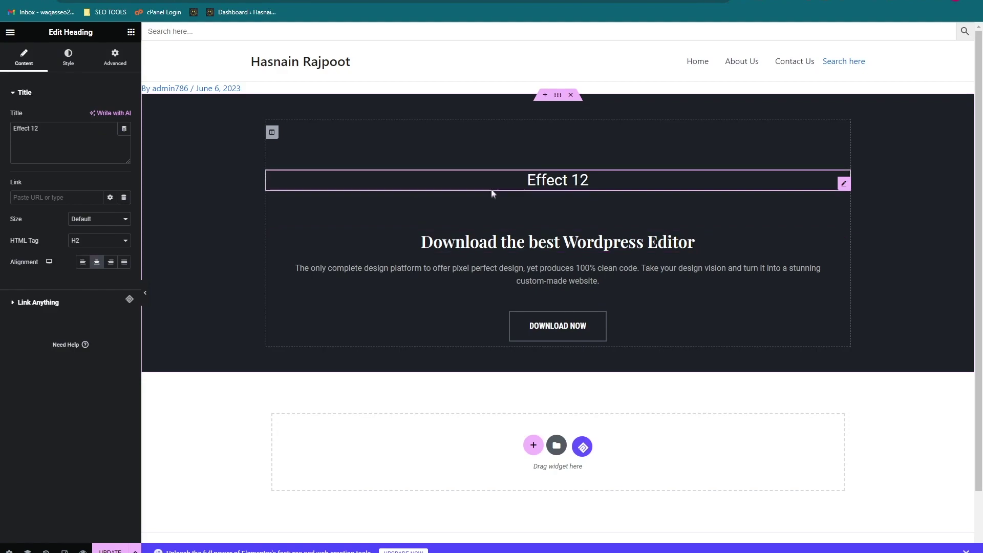
click(109, 547)
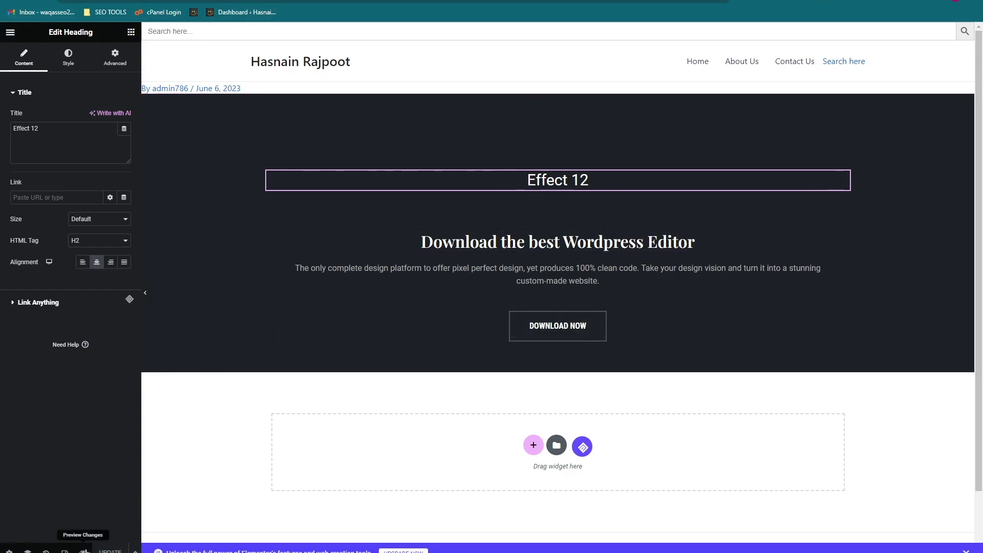
click(83, 551)
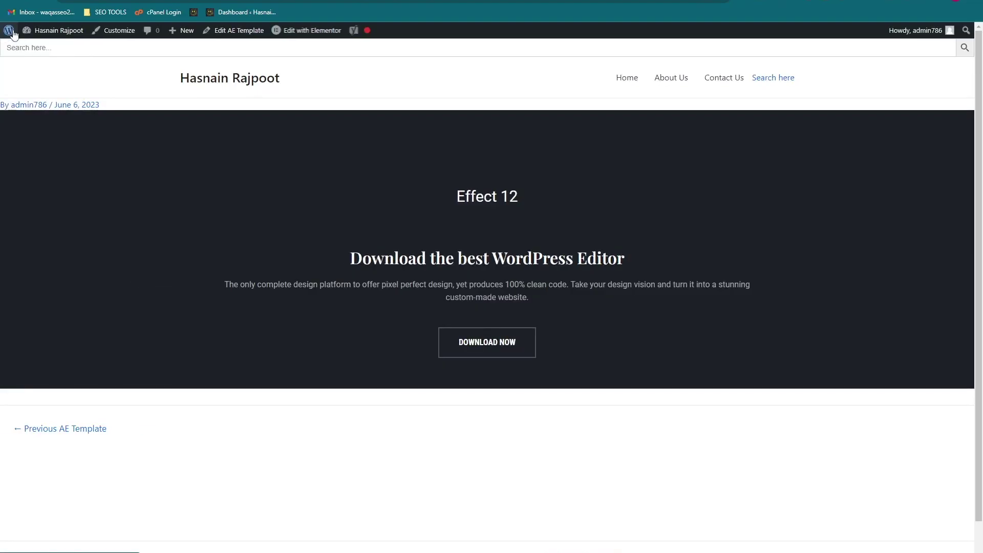
- Copy the shortcode [INSERT_ELEMENTOR id="160"] of the newest POP UP template from the list of AE templates
click(9, 31)
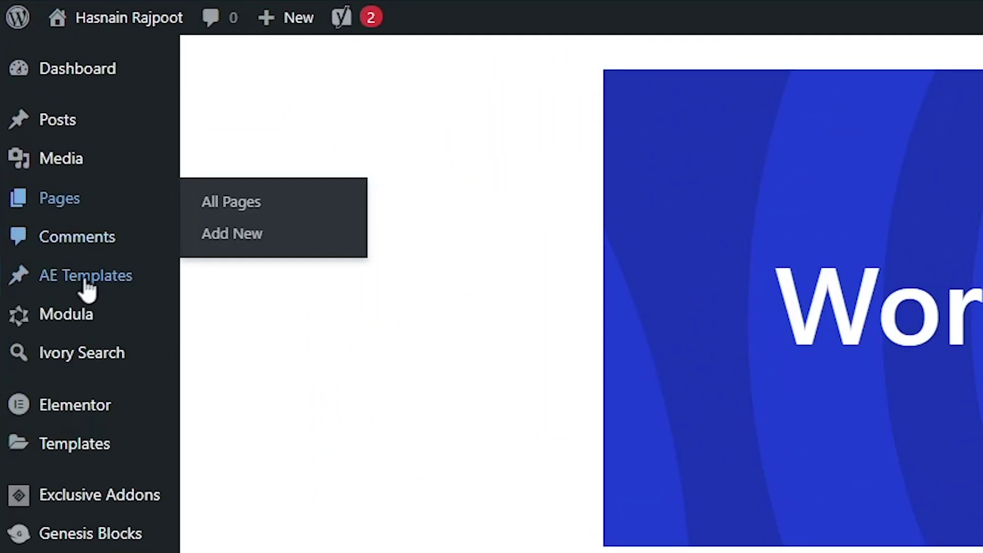
mouse_move(36, 152)
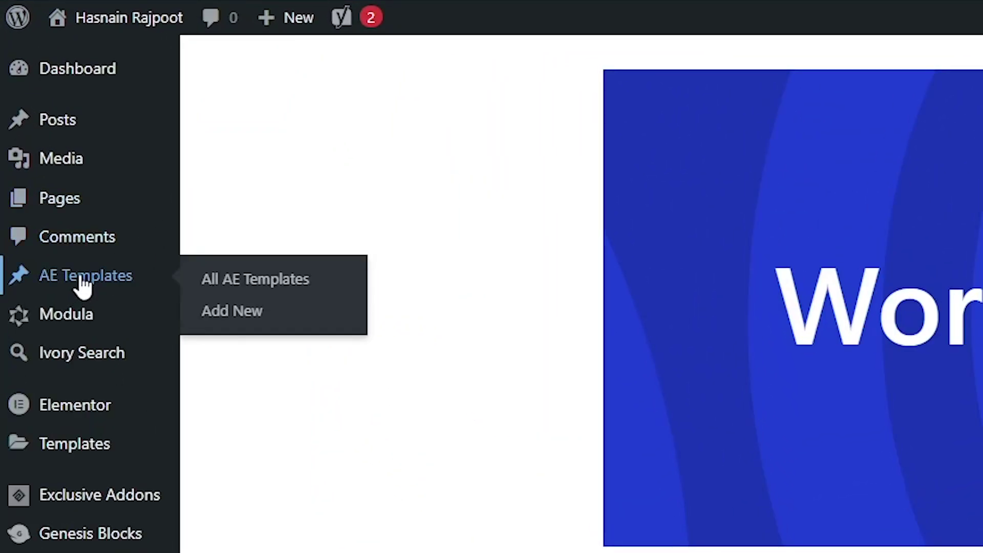
click(242, 280)
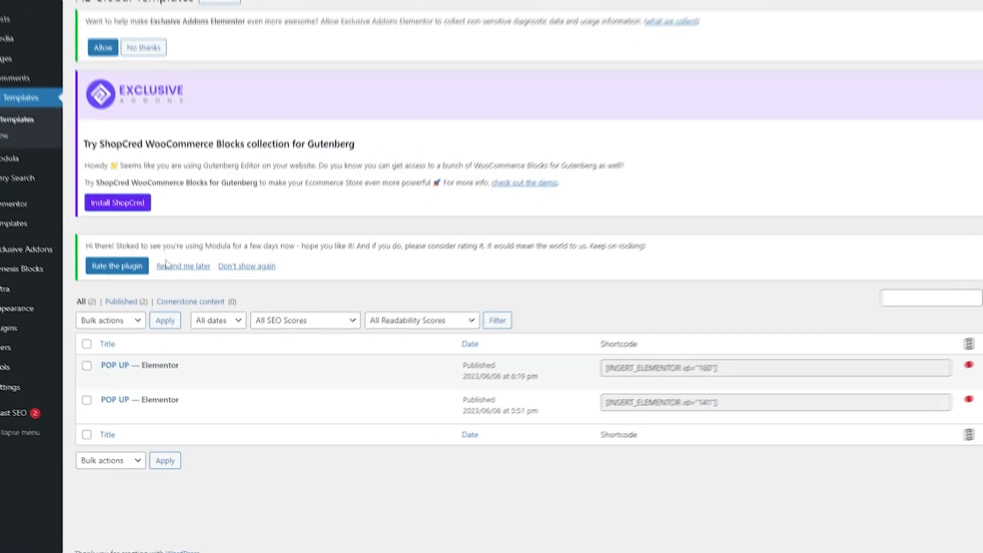
mouse_move(175, 389)
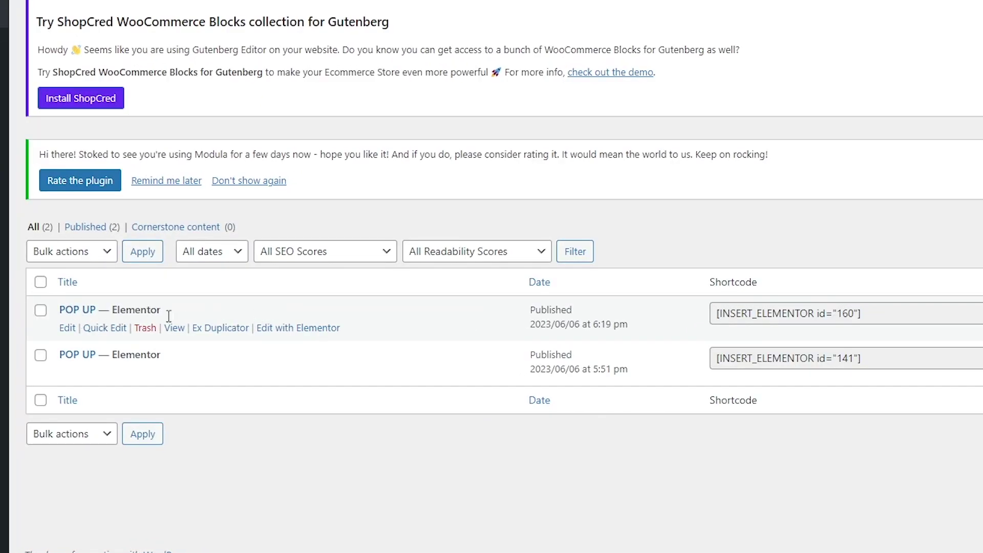
click(880, 313)
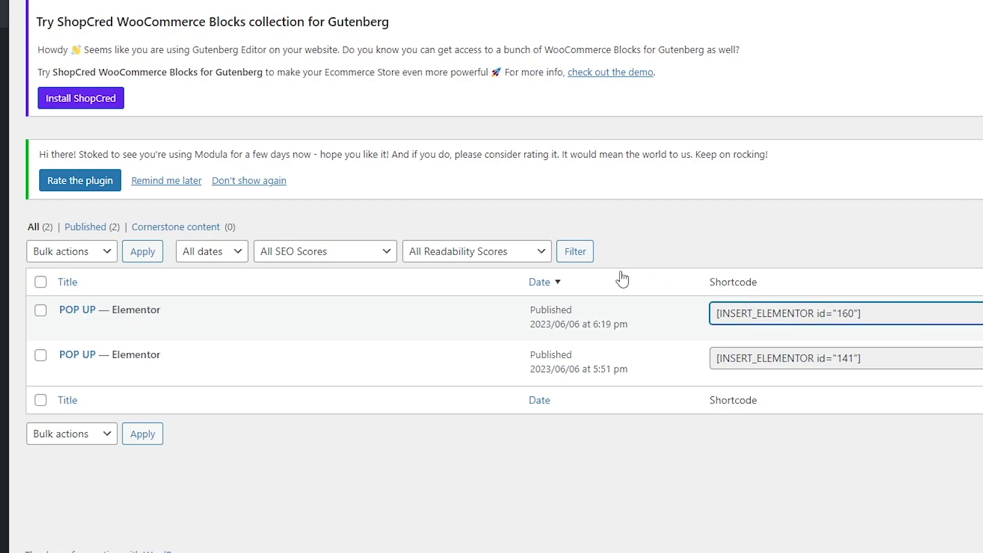
key(ctrl+a)
key(ctrl+c)
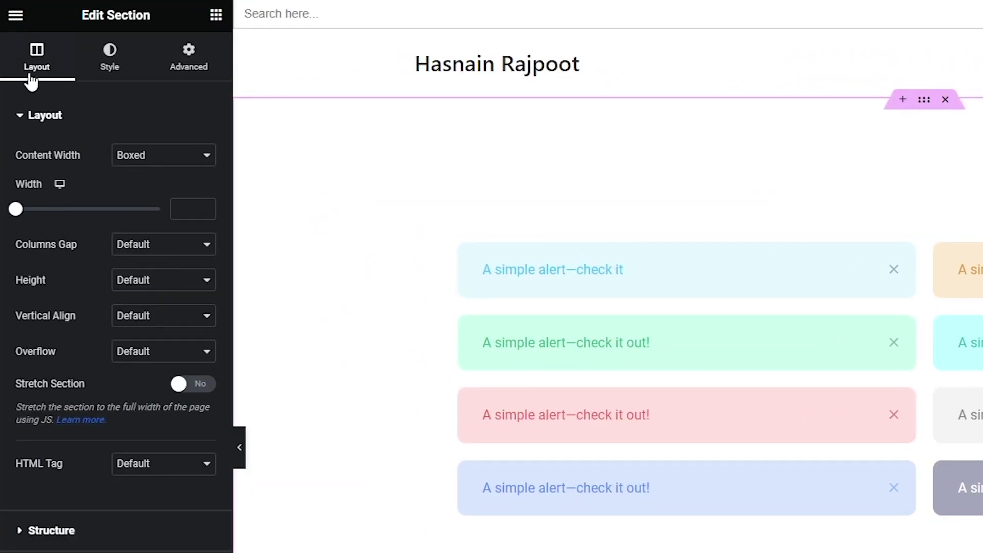
- Find the Modal Popup widget with "pop", place it above the alerts on the Demo page, and test its Click Me button
click(13, 23)
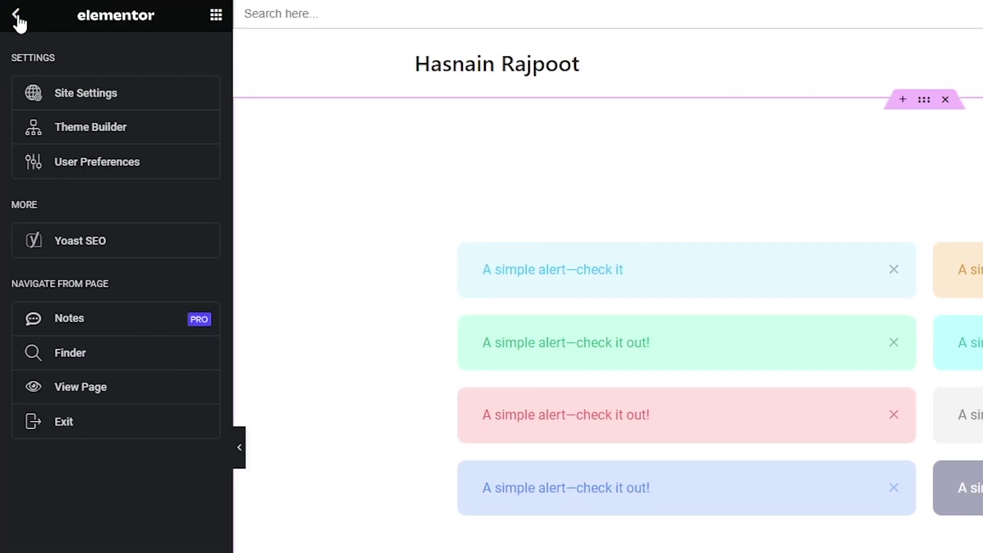
click(21, 20)
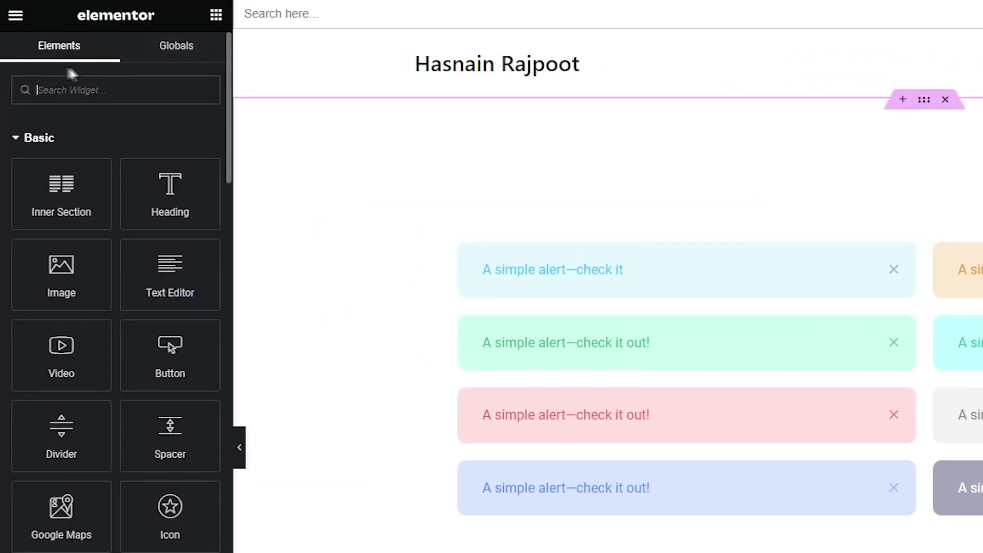
click(96, 98)
text(pop)
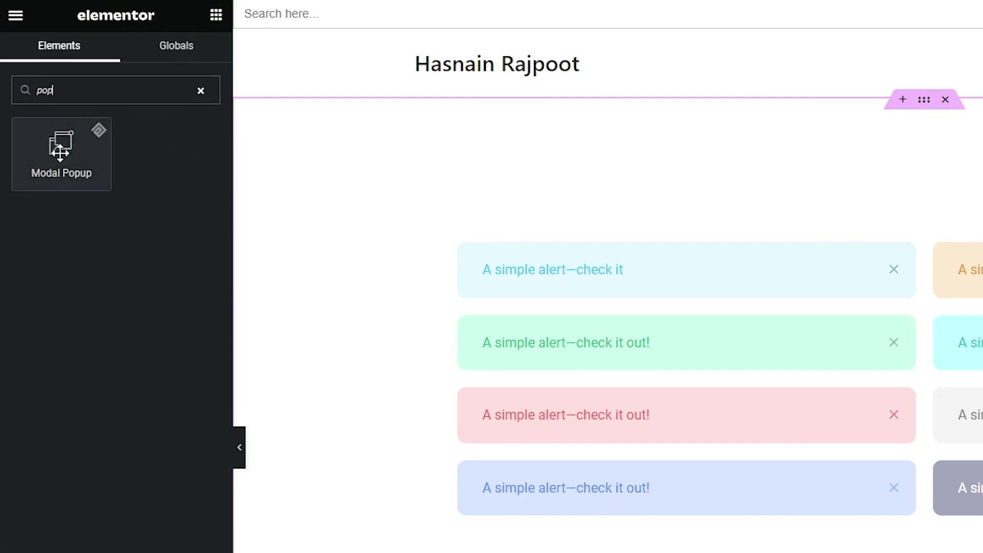
drag(60, 151, 907, 552)
drag(546, 356, 549, 358)
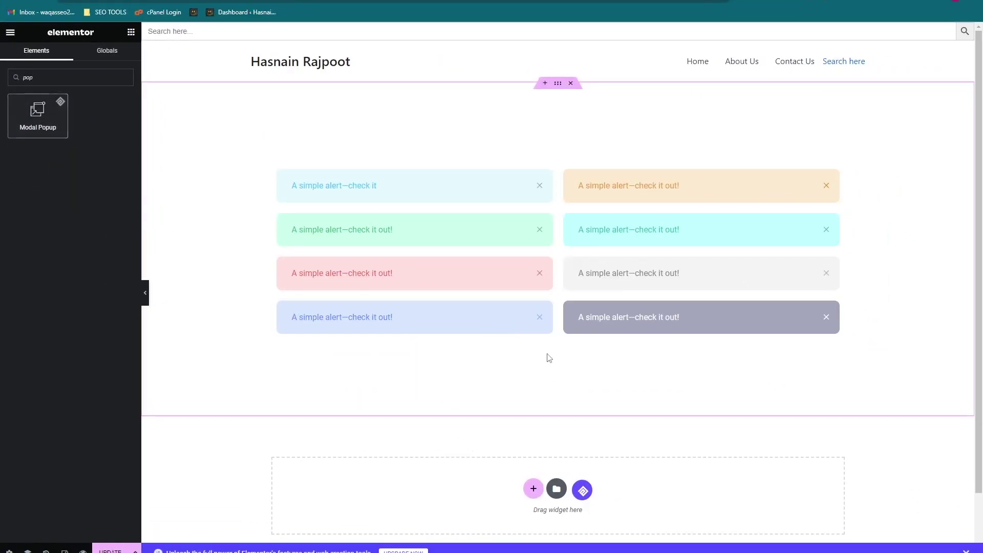
drag(35, 120, 553, 171)
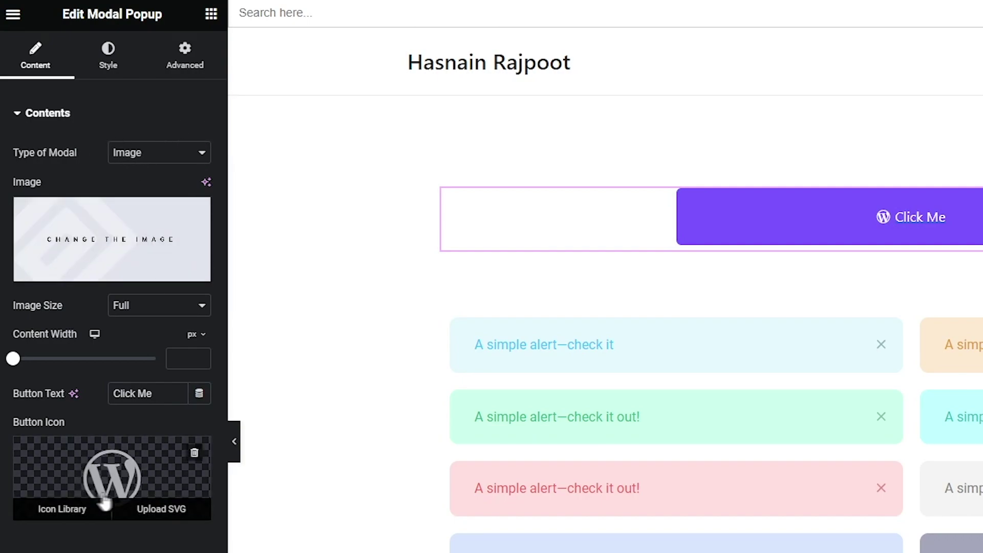
click(862, 220)
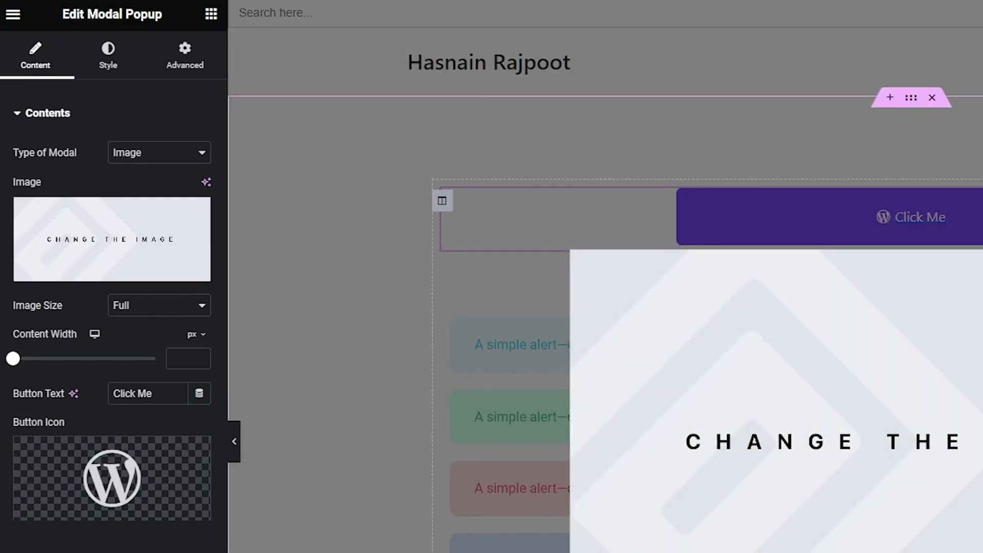
key(Escape)
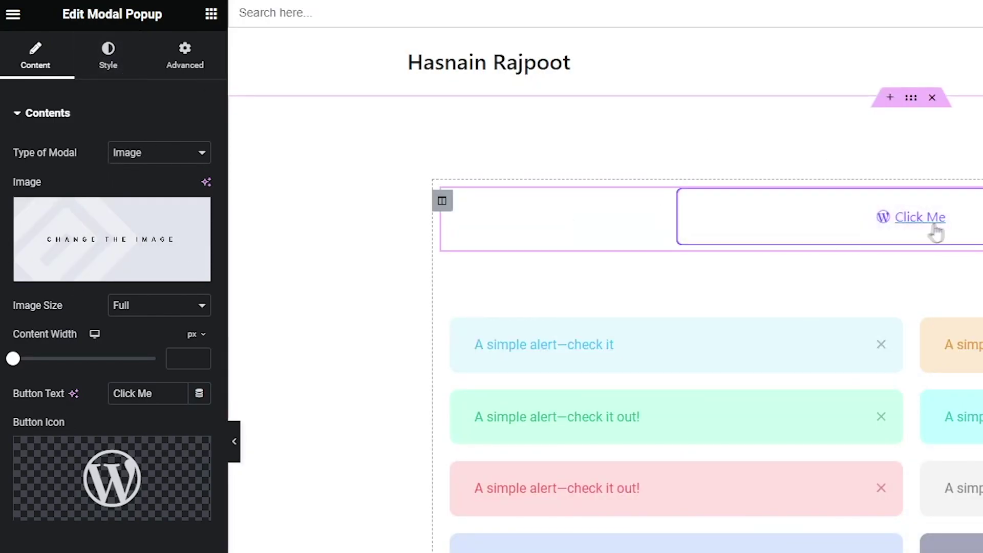
- Set the Modal Popup button's width to 20% and change its normal background color to bright green
click(105, 64)
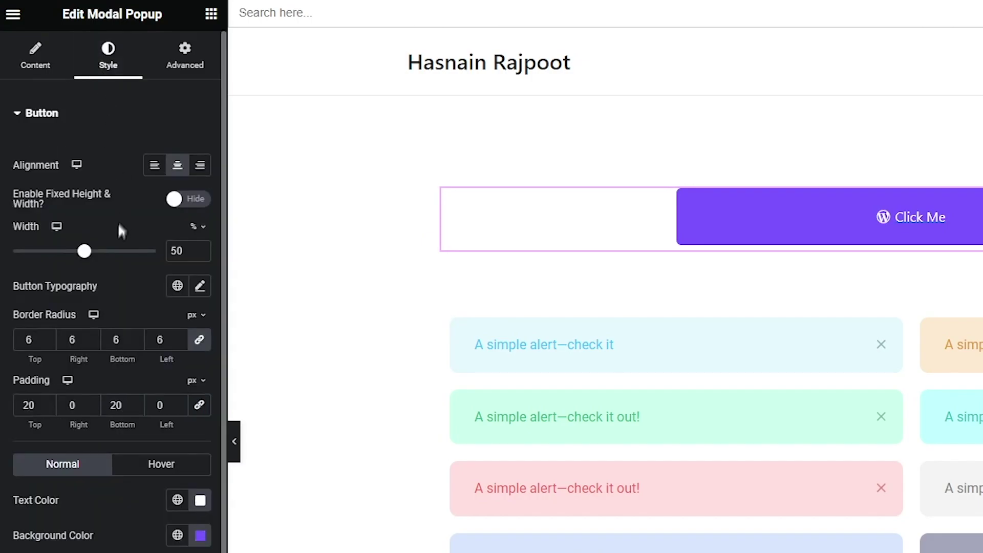
drag(83, 254, 41, 259)
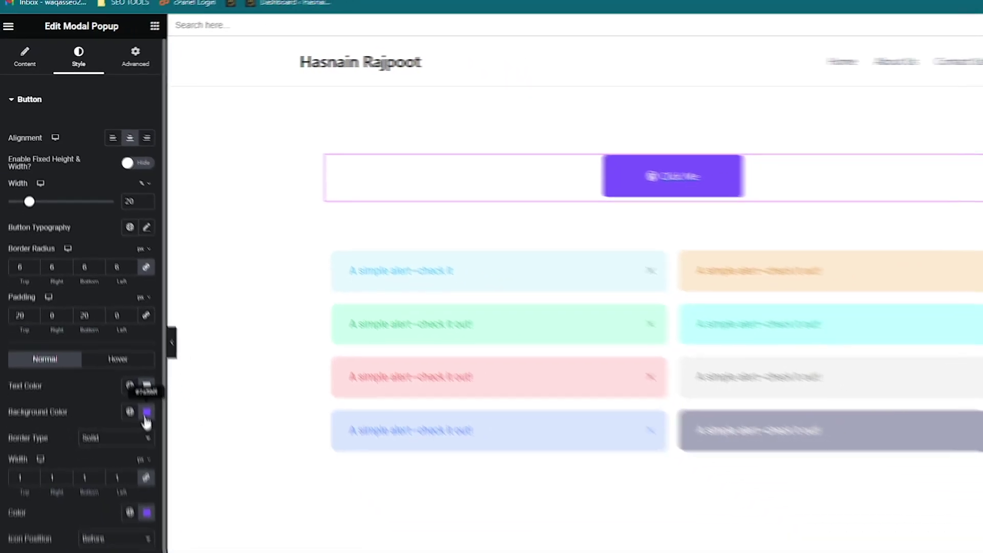
click(192, 535)
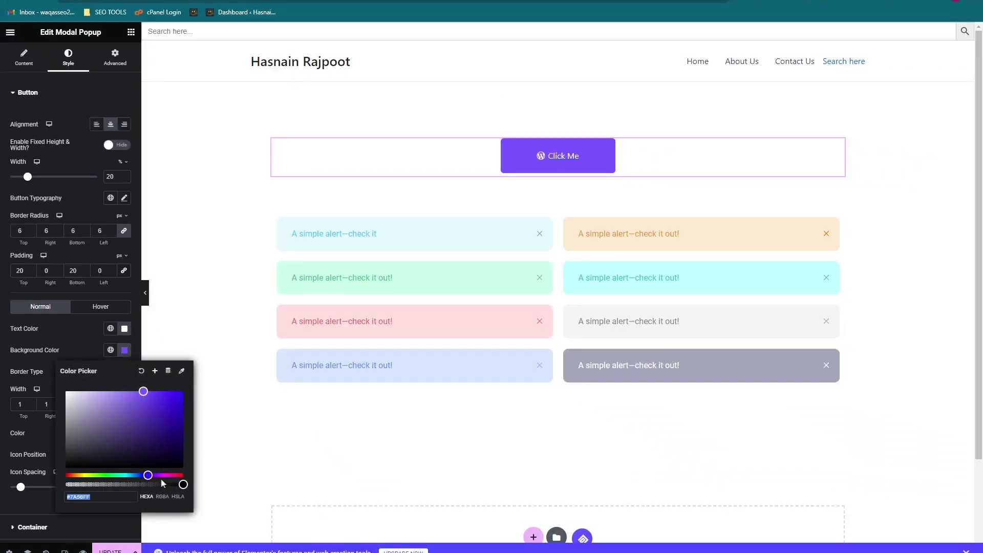
click(105, 475)
drag(153, 401, 171, 393)
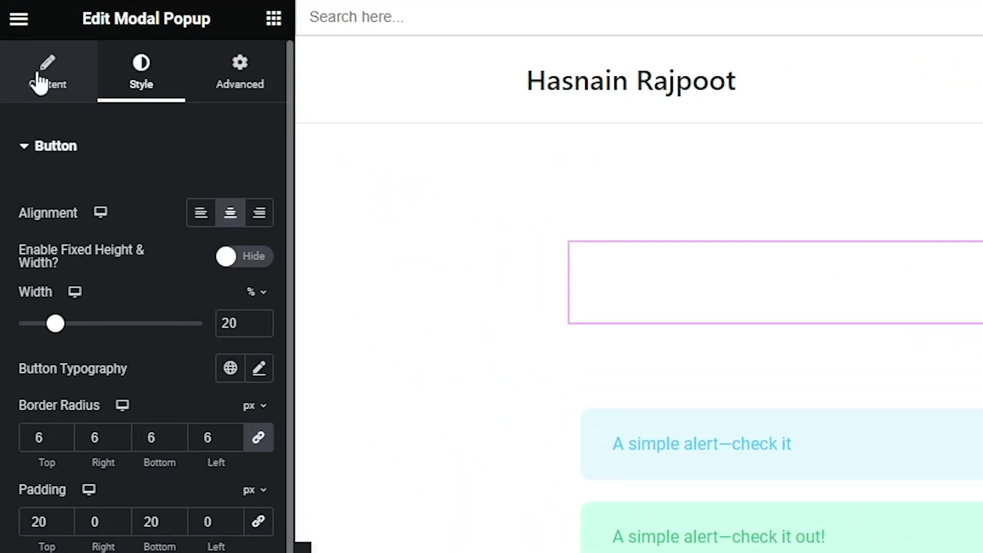
- Change the modal type to ShortCode and paste [INSERT_ELEMENTOR id="160"] as its shortcode
click(18, 60)
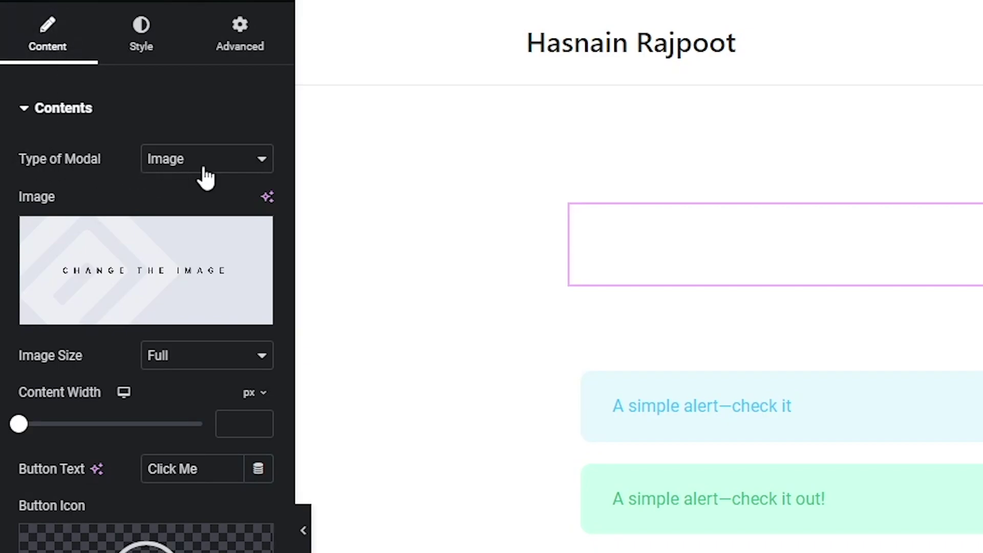
click(235, 162)
click(197, 298)
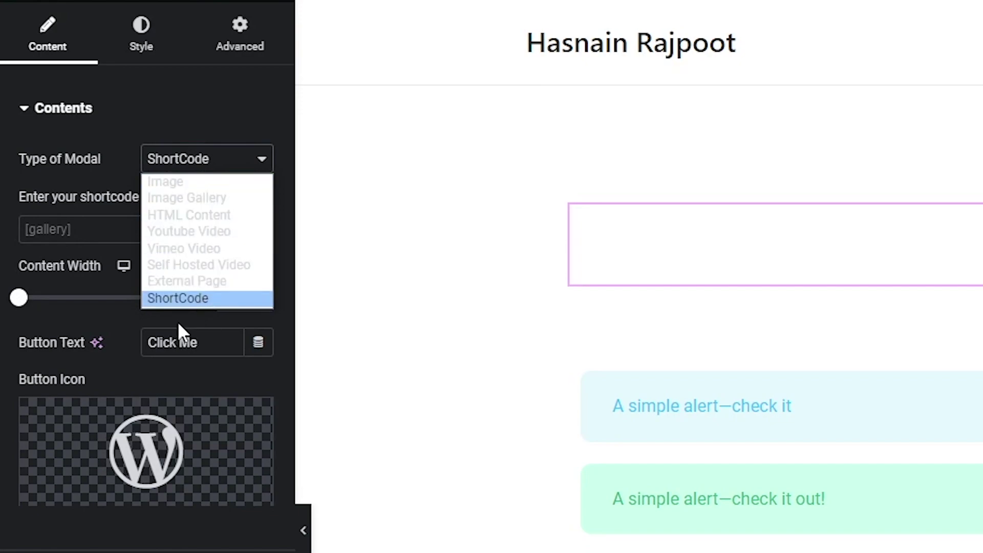
click(113, 229)
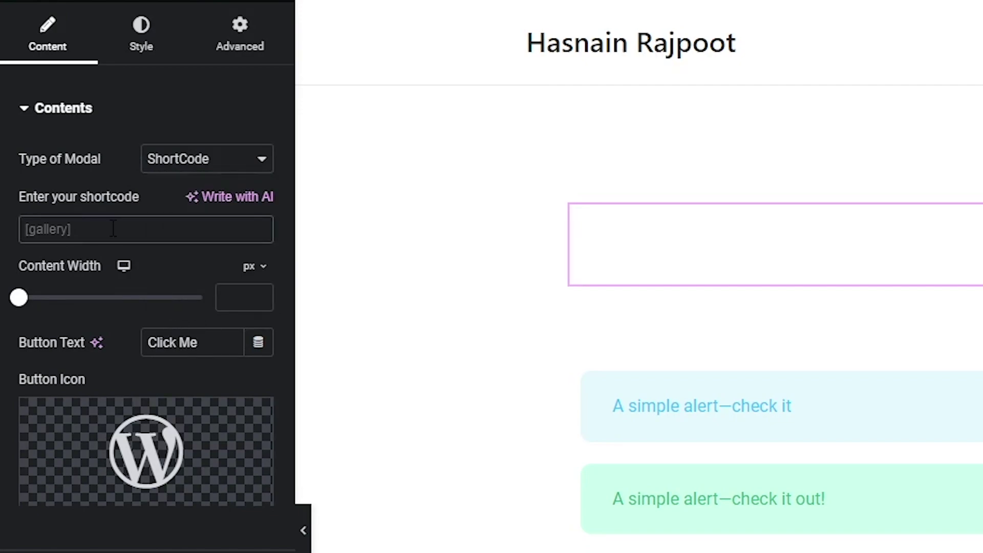
key(ctrl+v)
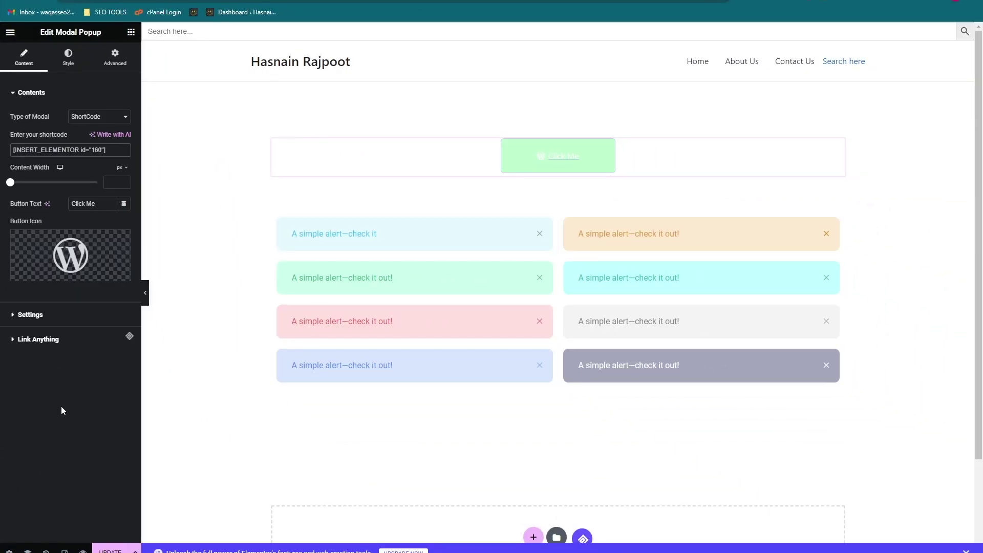
- Update the Demo page, then open and close the Click Me popup on the live page to test it
click(111, 550)
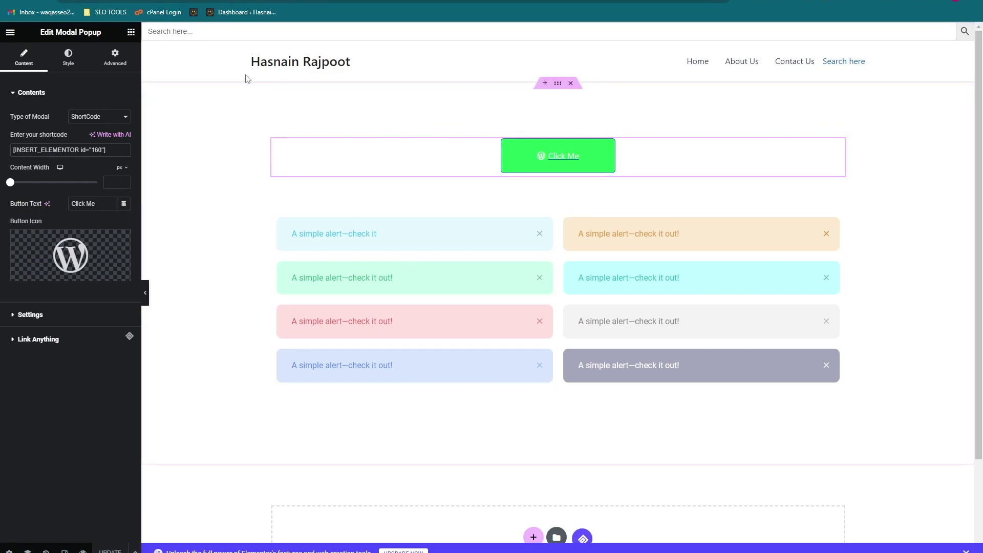
key(ctrl+Tab)
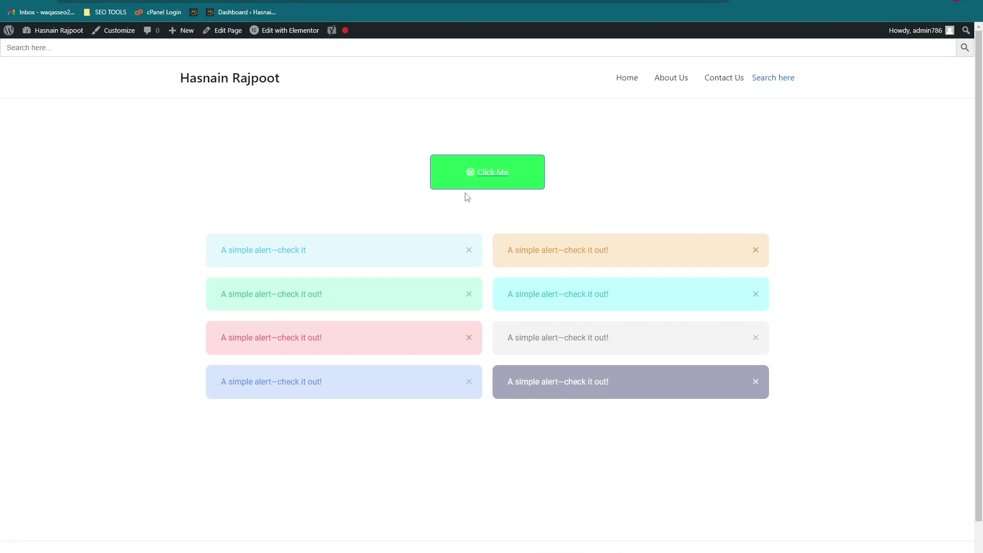
click(487, 183)
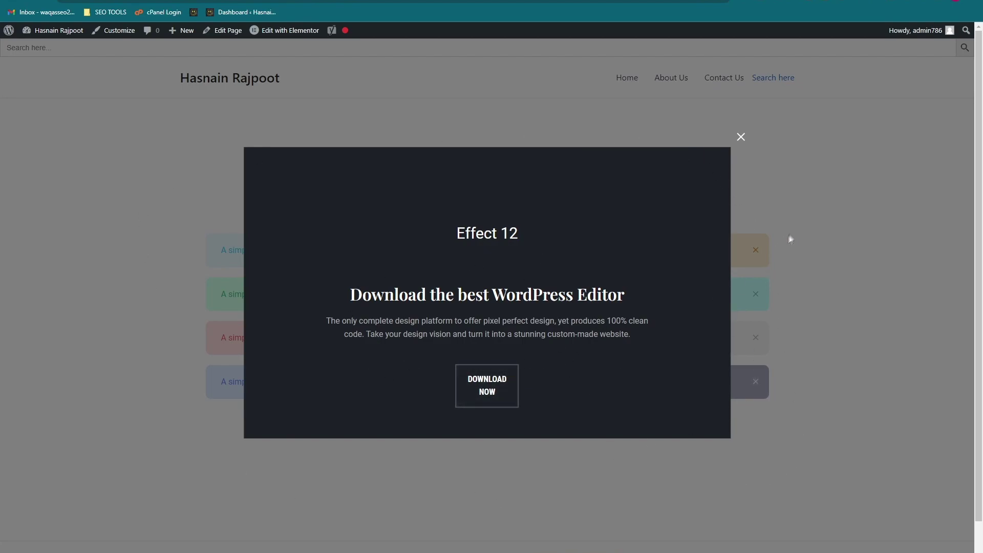
click(746, 195)
key(ctrl+Tab)
key(ctrl+Tab)
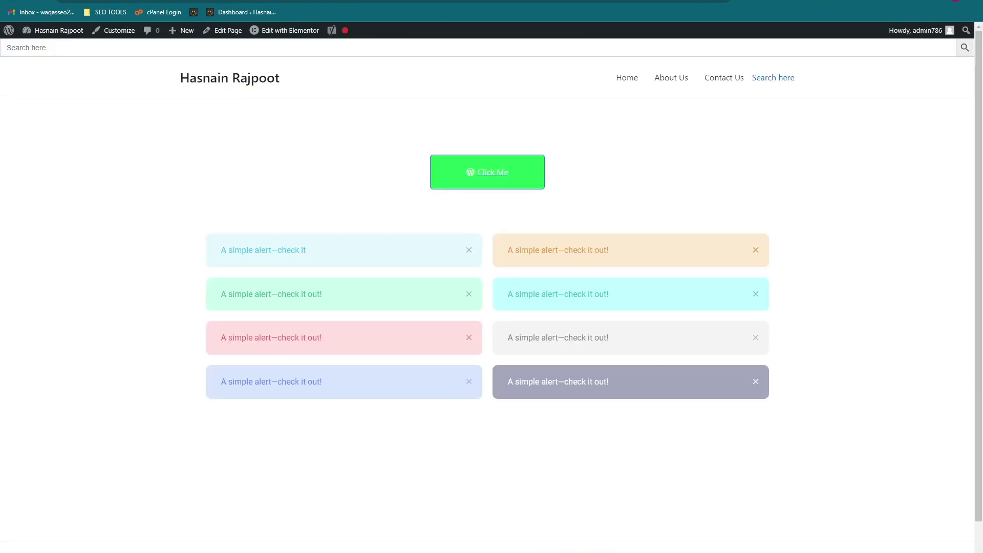